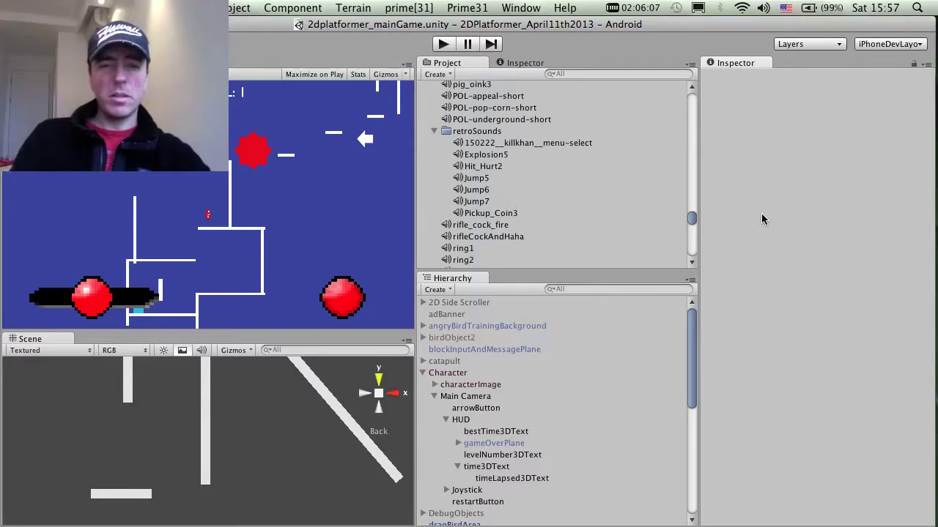
Step: Browse the sounds folders, then zoom the Scene view out over the whole level
scroll(582, 229, down, 3)
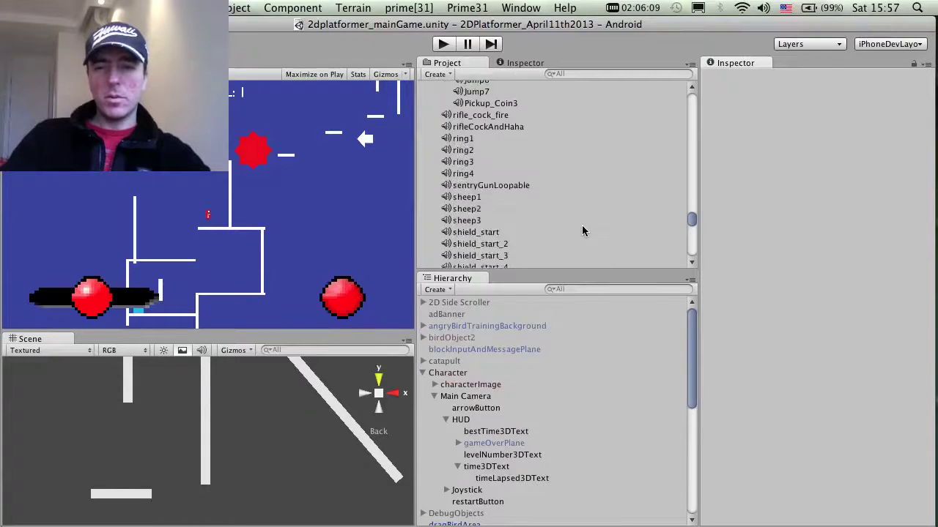
scroll(581, 231, up, 10)
scroll(582, 231, up, 10)
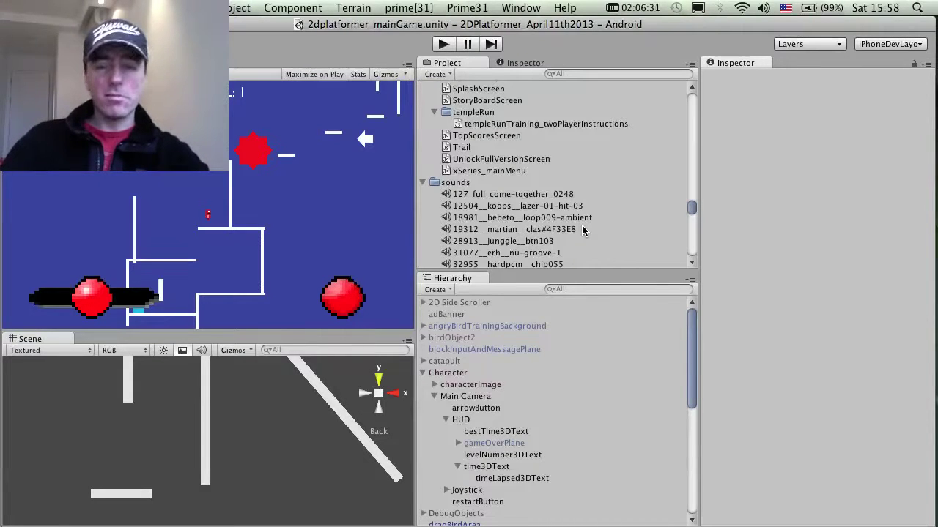
scroll(309, 429, down, 6)
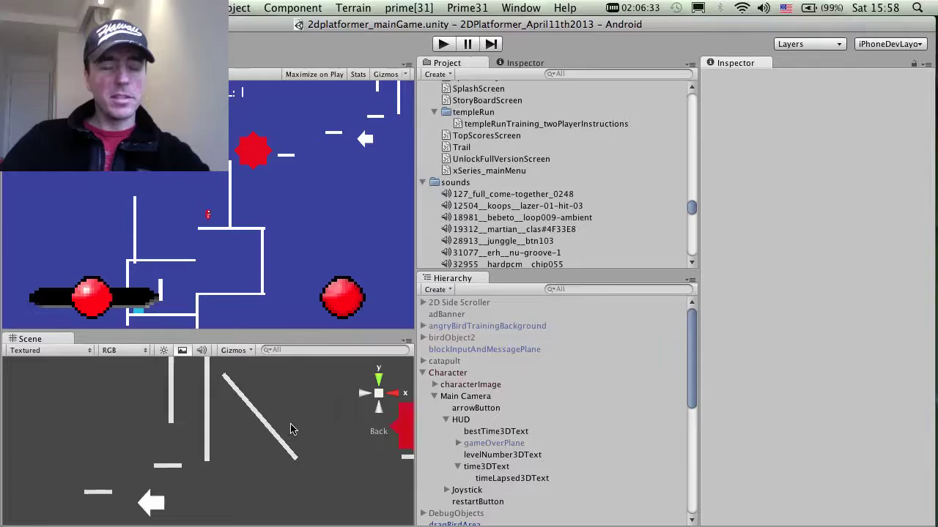
scroll(286, 438, down, 4)
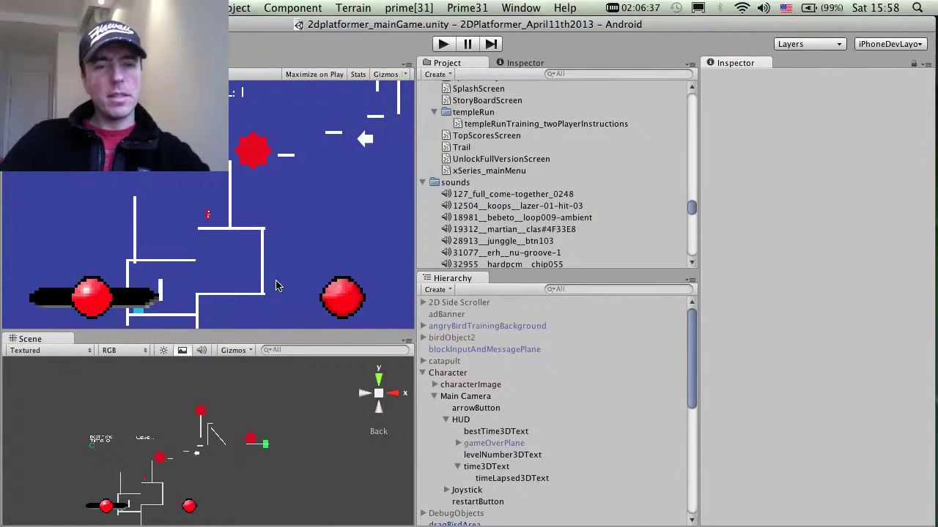
scroll(208, 430, up, 2)
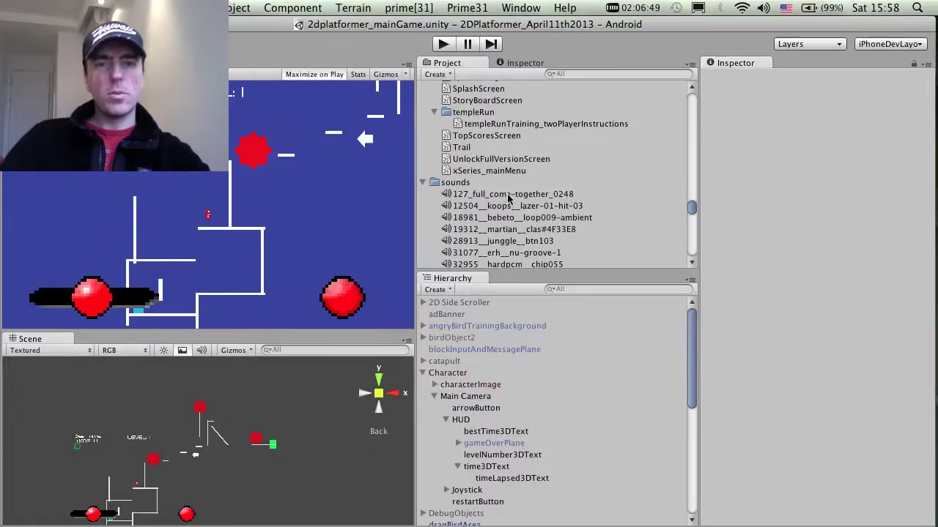
Step: Play Level 1 of the platformer through to the Level Complete screen
click(442, 46)
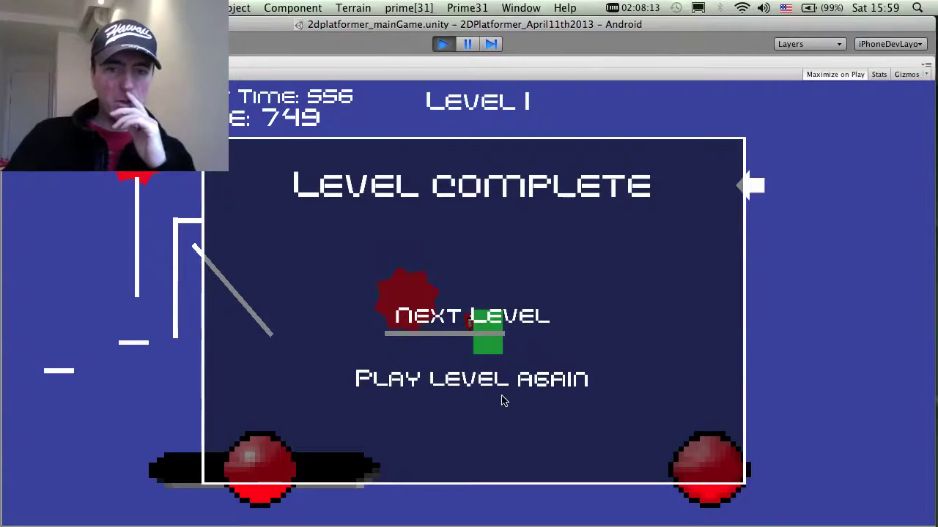
Step: Go on to Level 3 from level select, finish it, then replay it twice
click(476, 318)
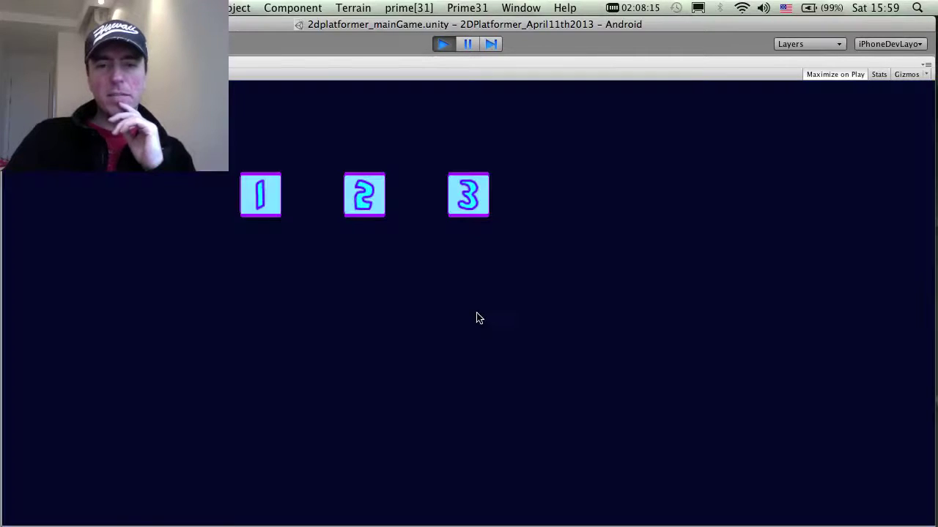
click(464, 203)
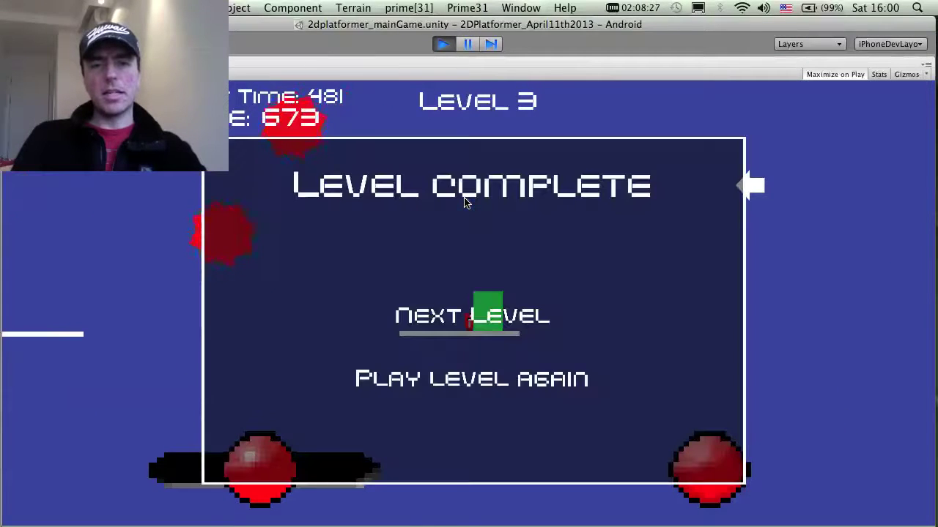
click(463, 377)
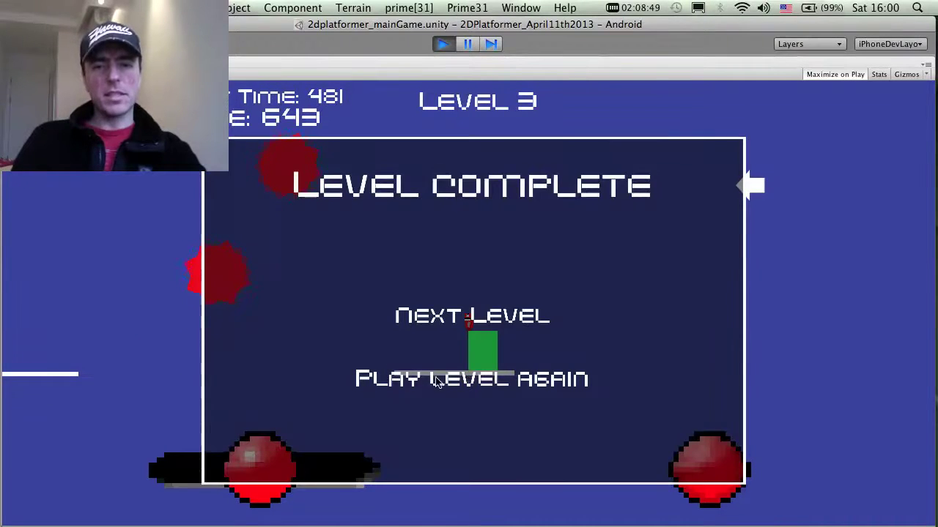
click(447, 378)
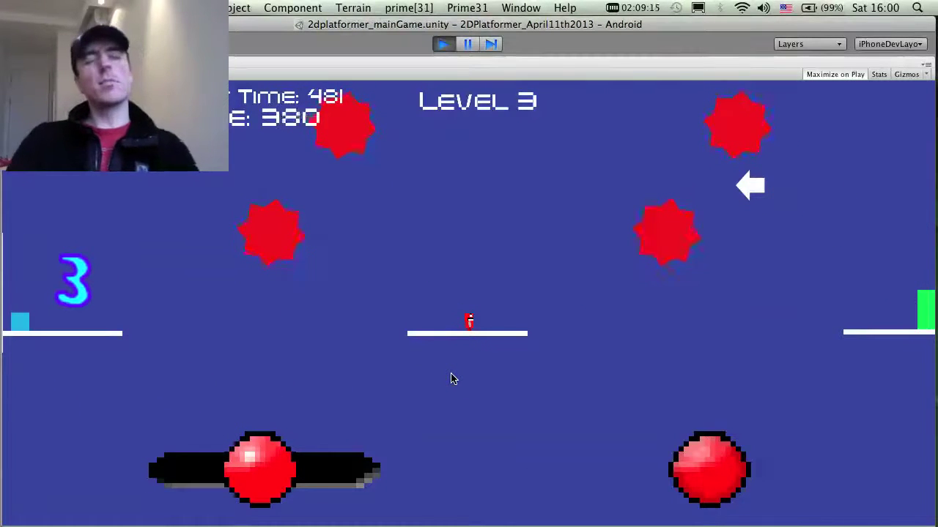
Step: Exit play mode to return to editing the Level 3 scene
click(444, 45)
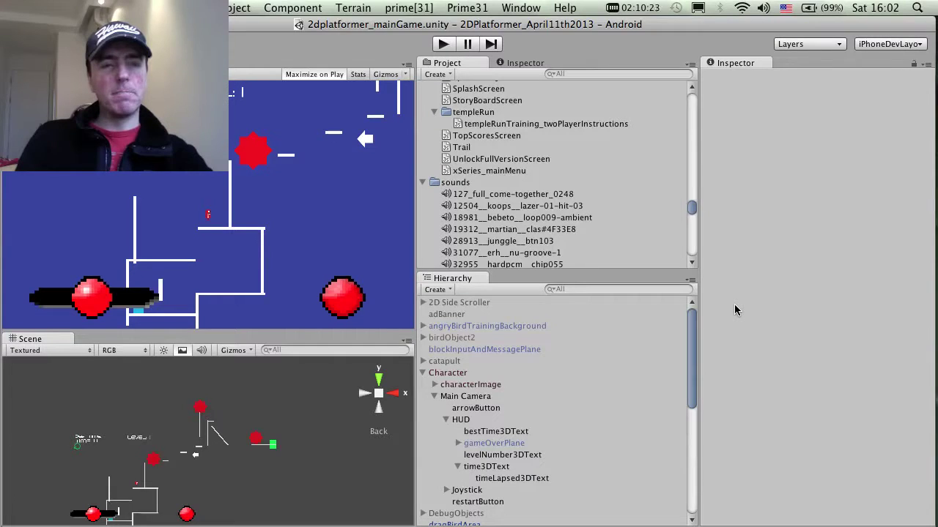
Step: Select Character, review its Inspector settings, then open TwoDPlatformer_character.js in MonoDevelop
scroll(544, 433, down, 10)
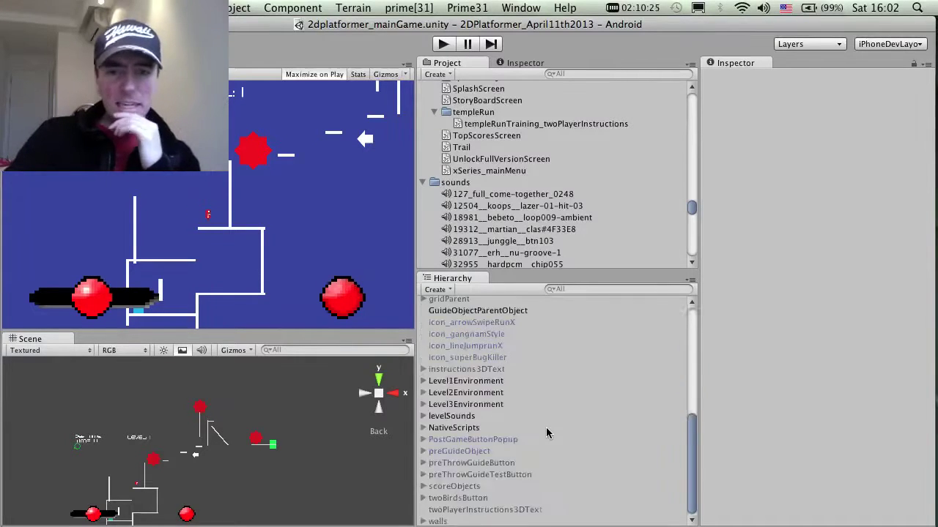
scroll(614, 433, up, 10)
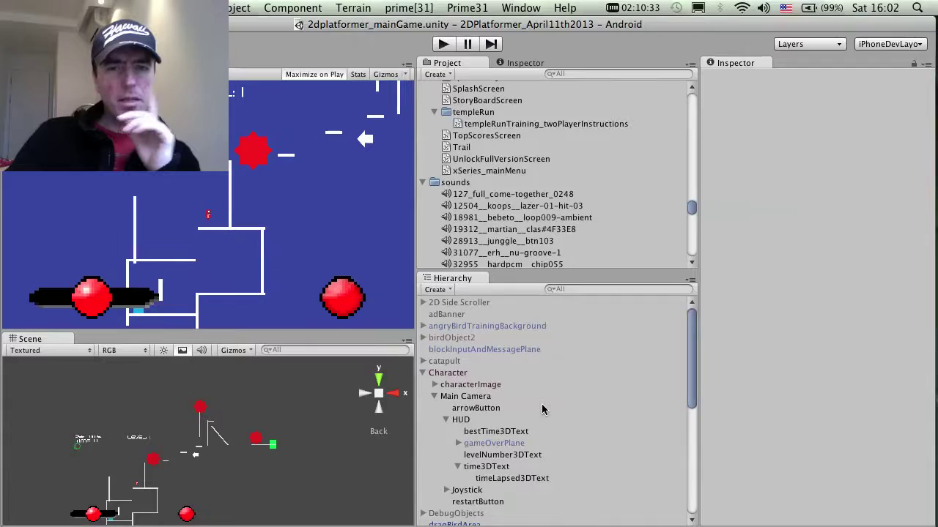
scroll(542, 409, down, 5)
scroll(542, 409, up, 4)
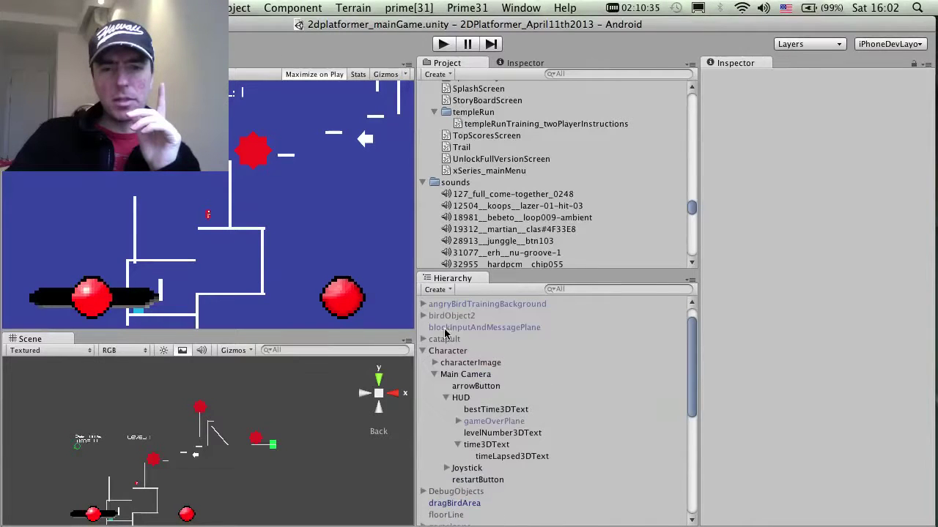
click(448, 350)
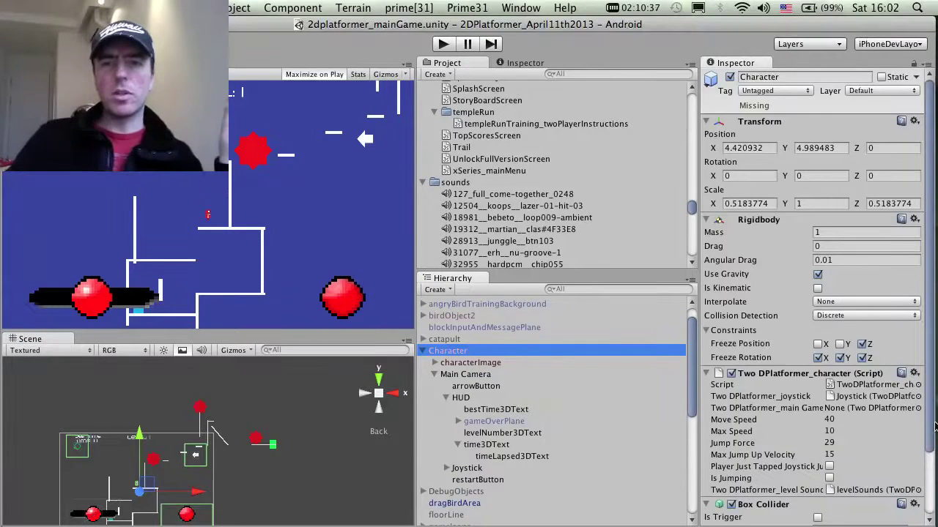
scroll(931, 426, down, 3)
scroll(932, 426, up, 3)
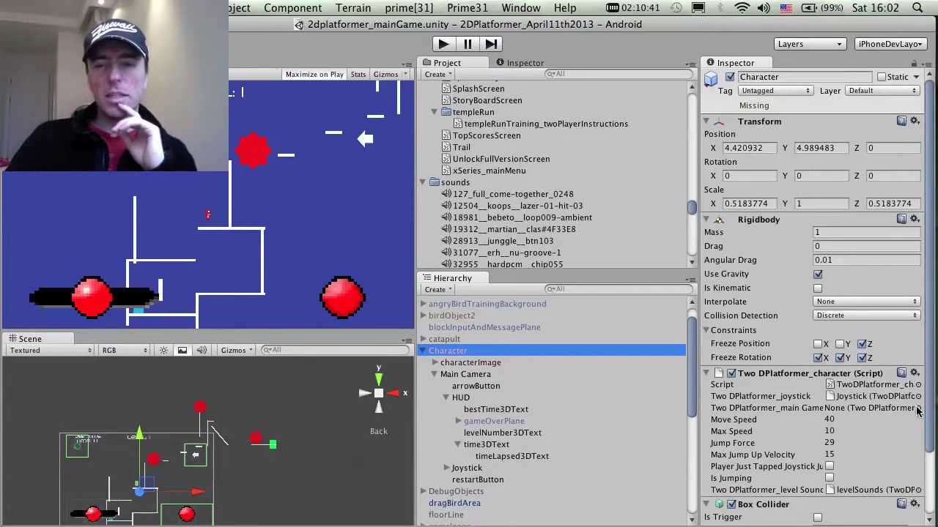
scroll(925, 410, down, 3)
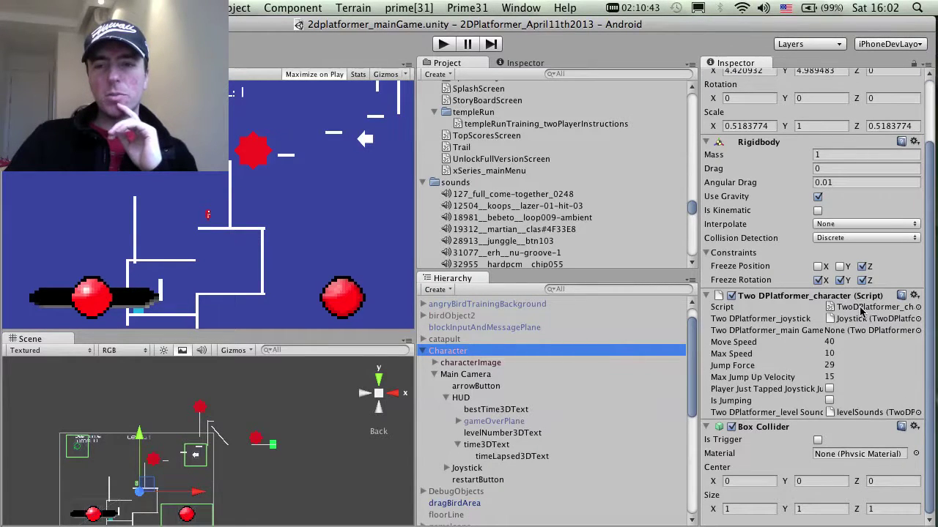
click(857, 307)
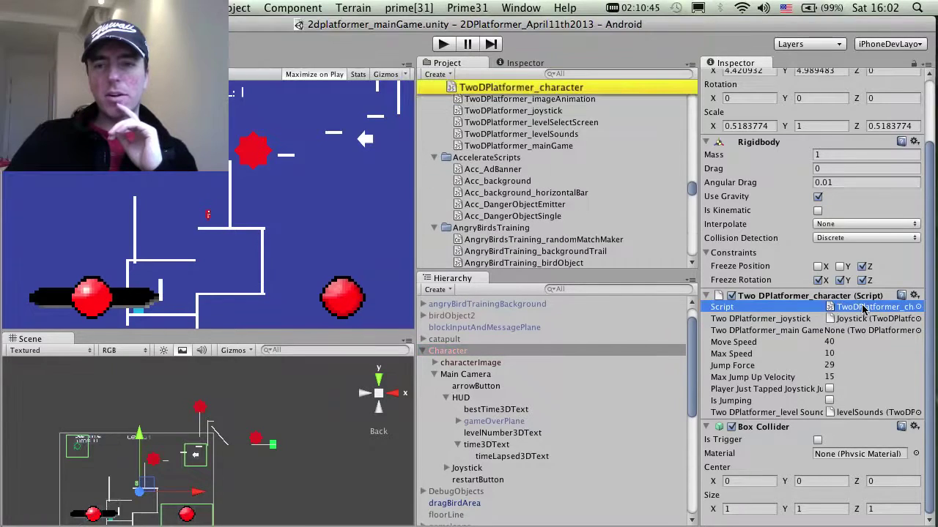
double_click(862, 307)
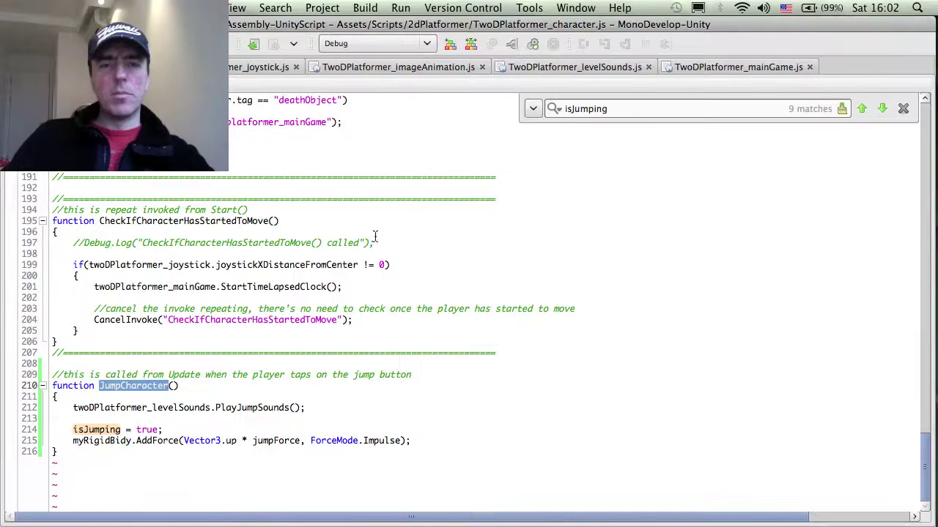
scroll(457, 267, up, 5)
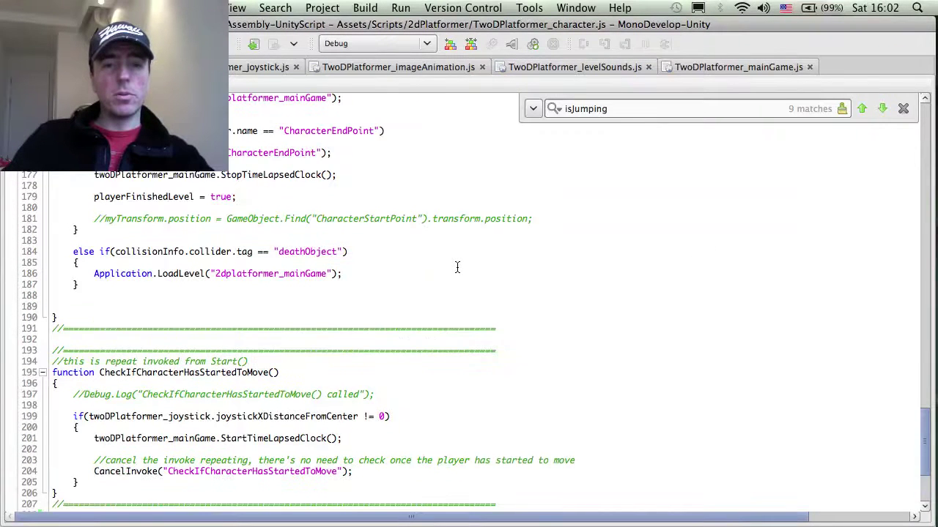
scroll(448, 301, down, 5)
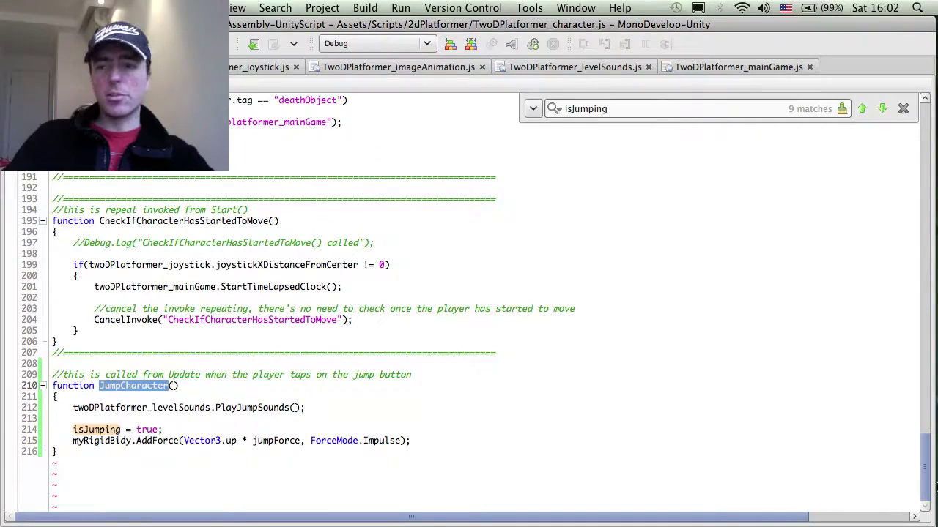
drag(928, 491, 924, 110)
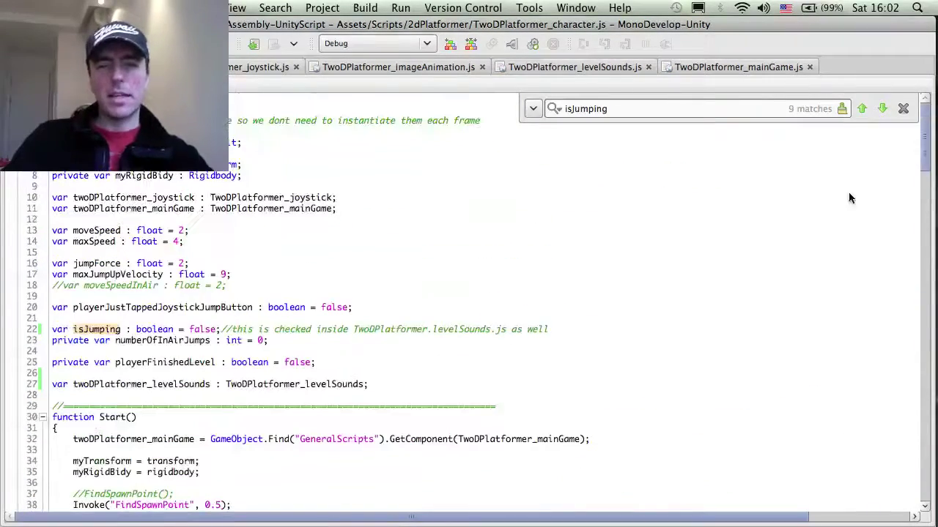
scroll(764, 271, down, 3)
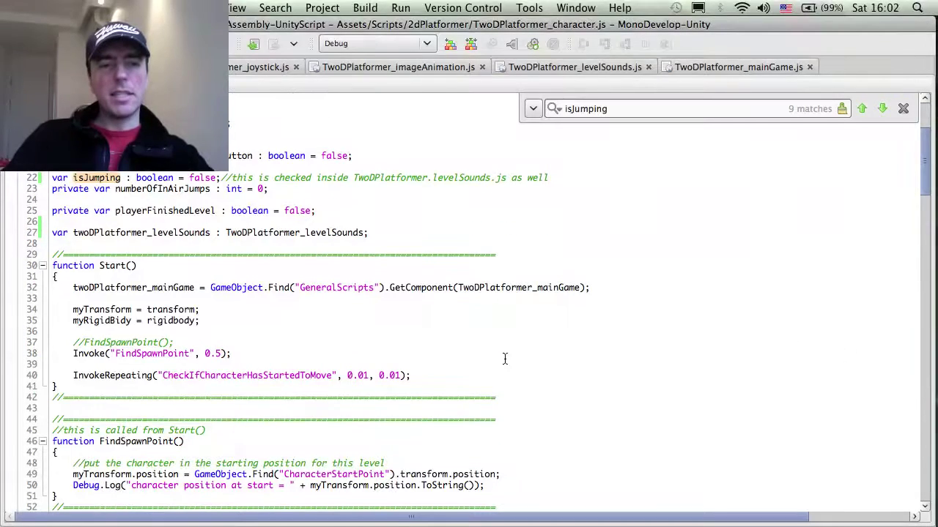
scroll(549, 352, down, 8)
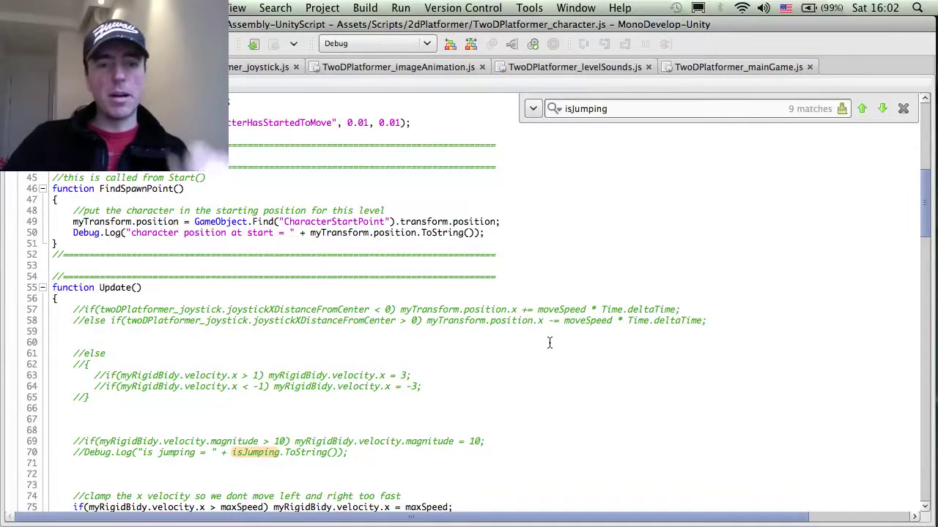
scroll(549, 343, down, 5)
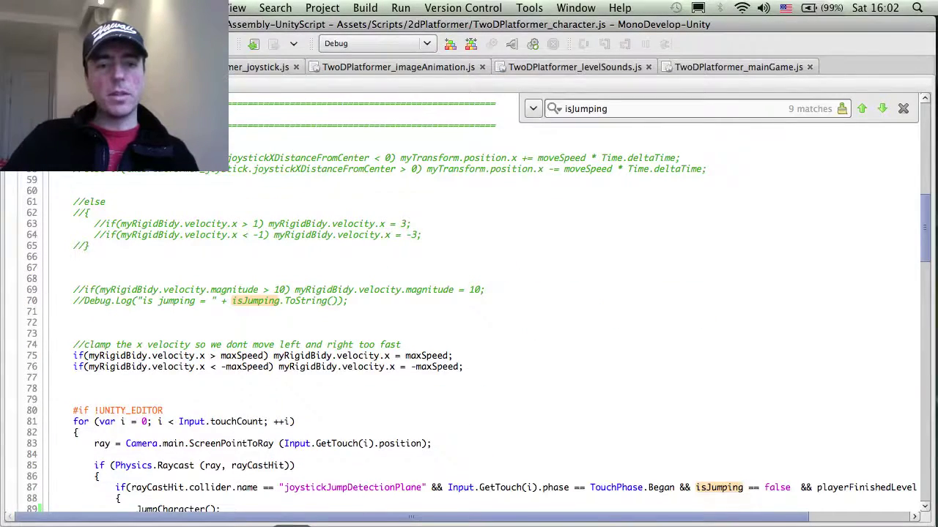
key(super+Tab)
click(471, 353)
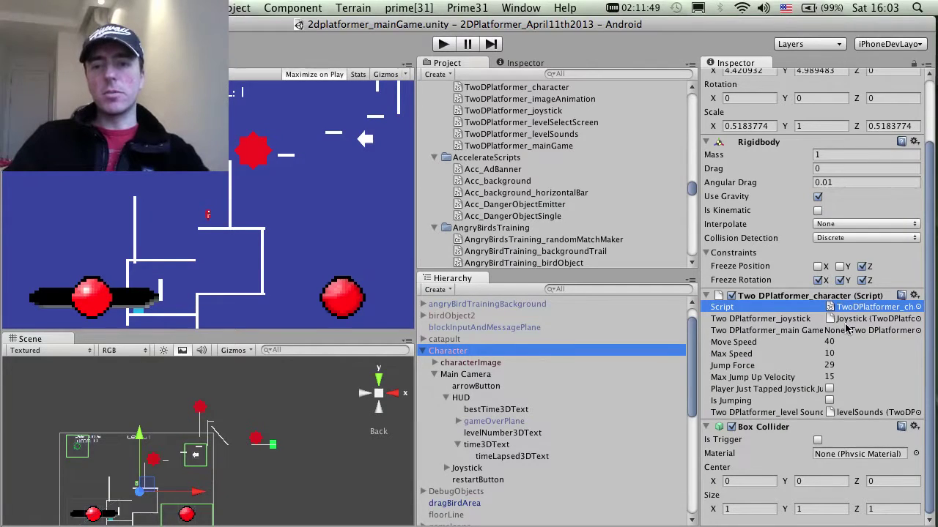
double_click(852, 306)
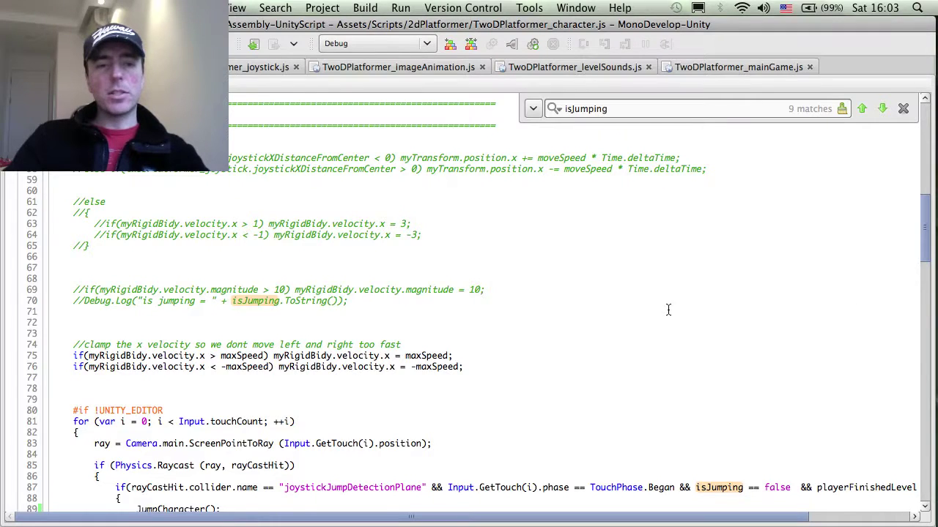
scroll(666, 311, down, 12)
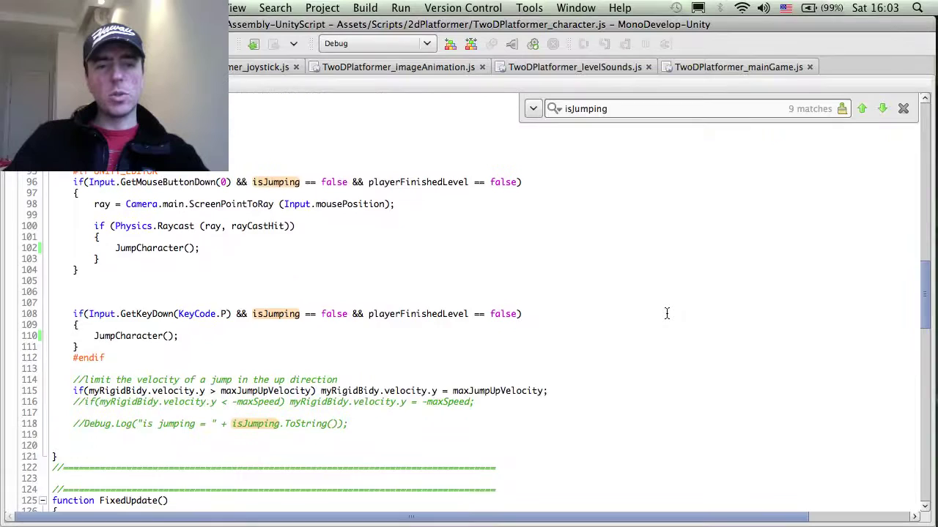
scroll(666, 313, up, 3)
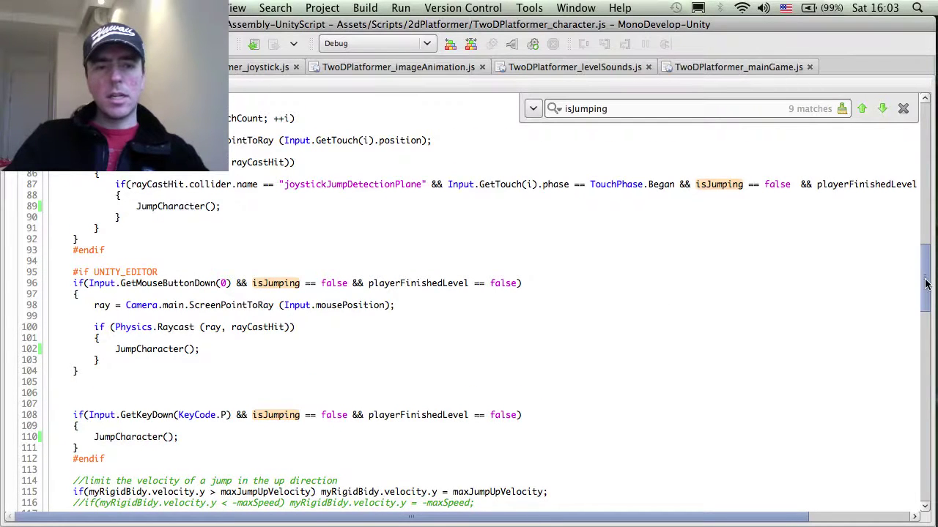
drag(927, 277, 927, 298)
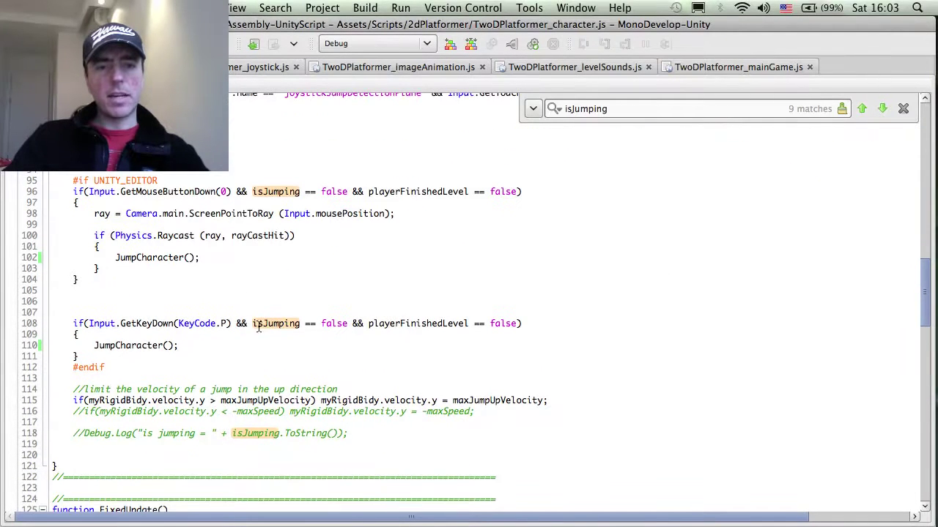
double_click(209, 323)
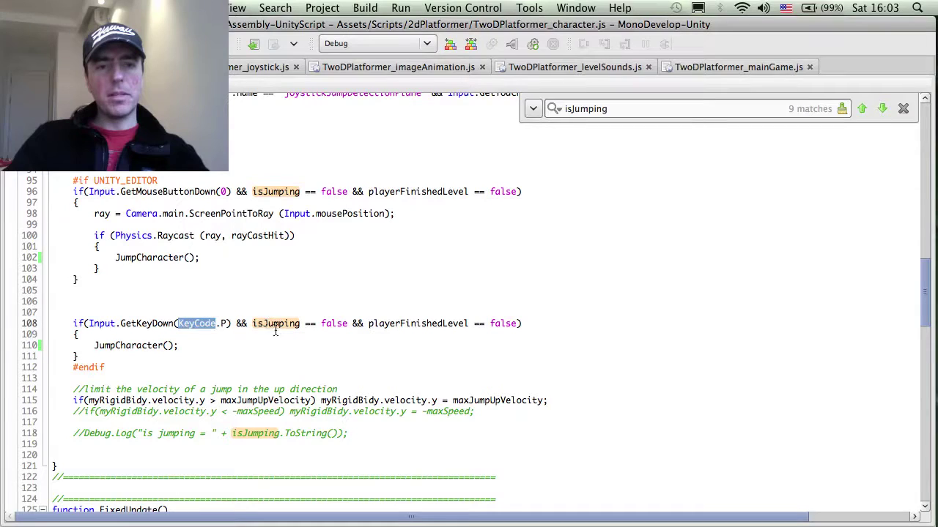
click(161, 339)
double_click(139, 345)
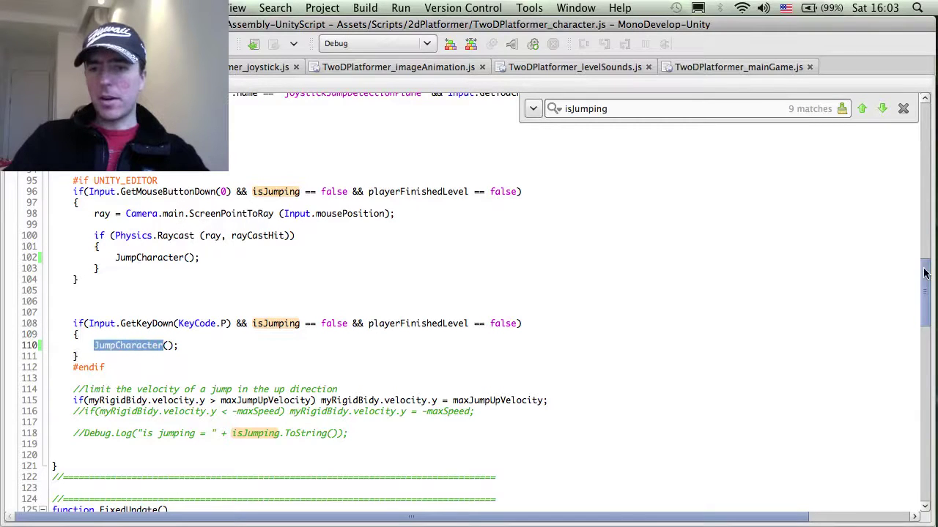
drag(924, 274, 926, 476)
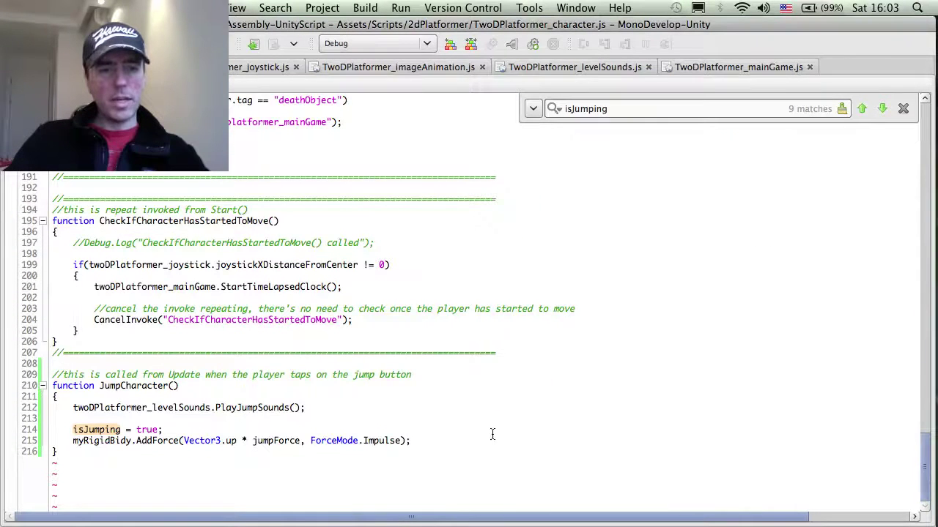
double_click(143, 441)
double_click(101, 441)
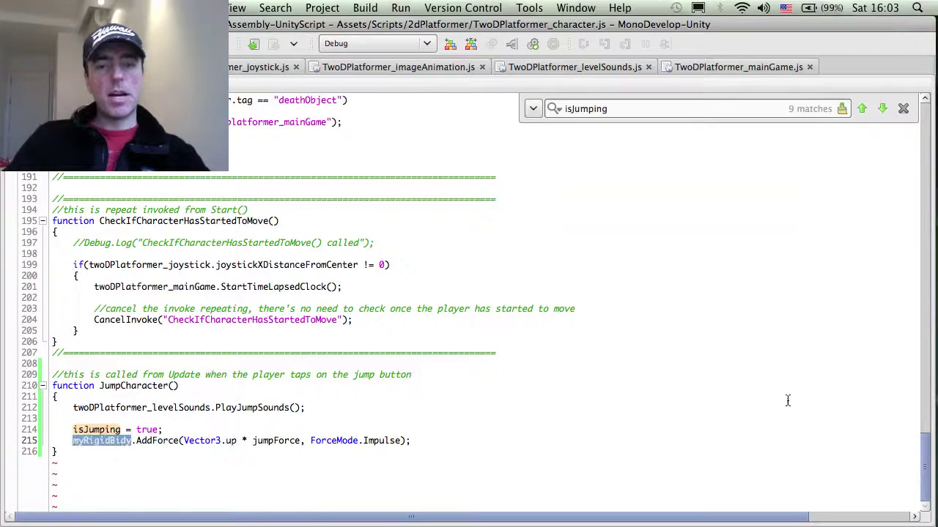
scroll(921, 439, up, 15)
scroll(913, 117, up, 20)
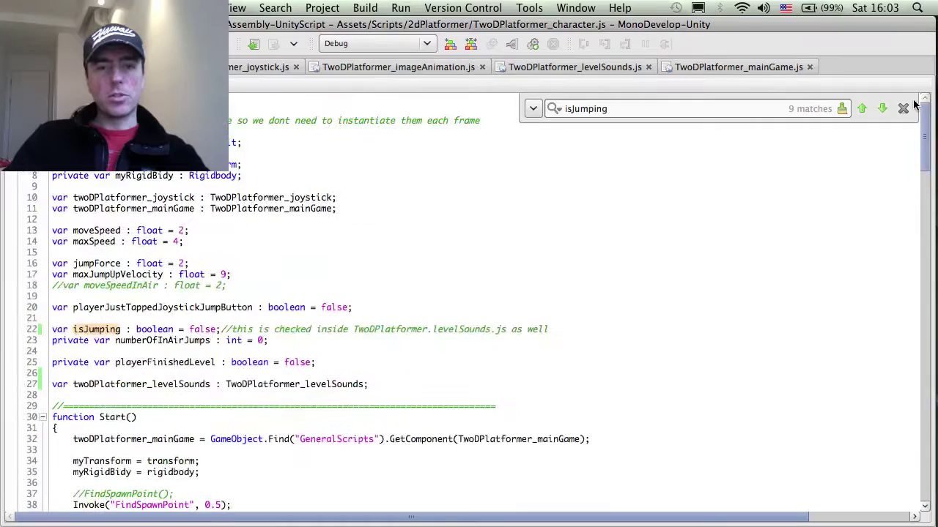
scroll(647, 230, down, 4)
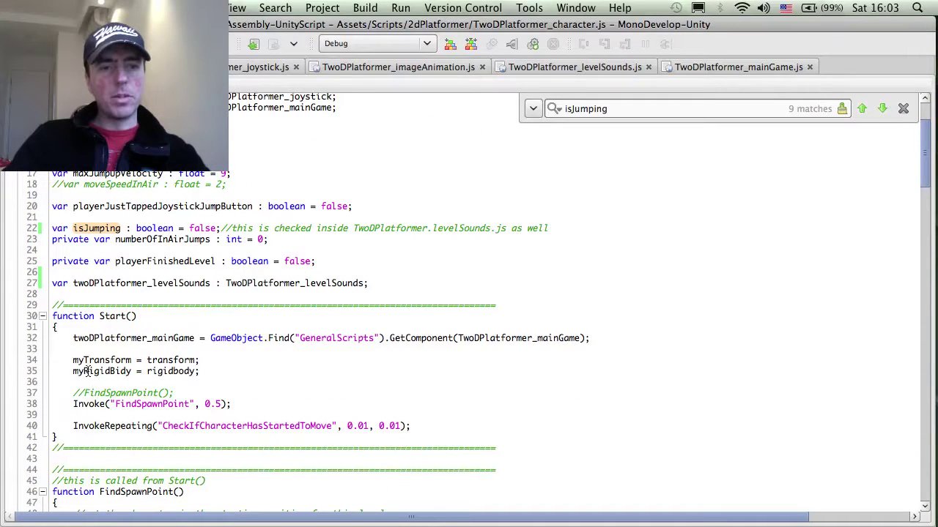
double_click(86, 372)
double_click(168, 372)
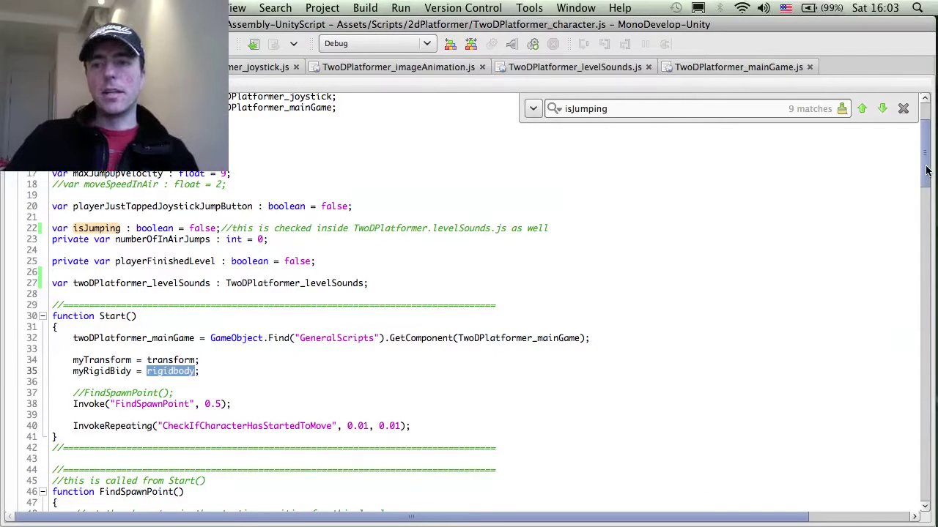
drag(926, 170, 926, 483)
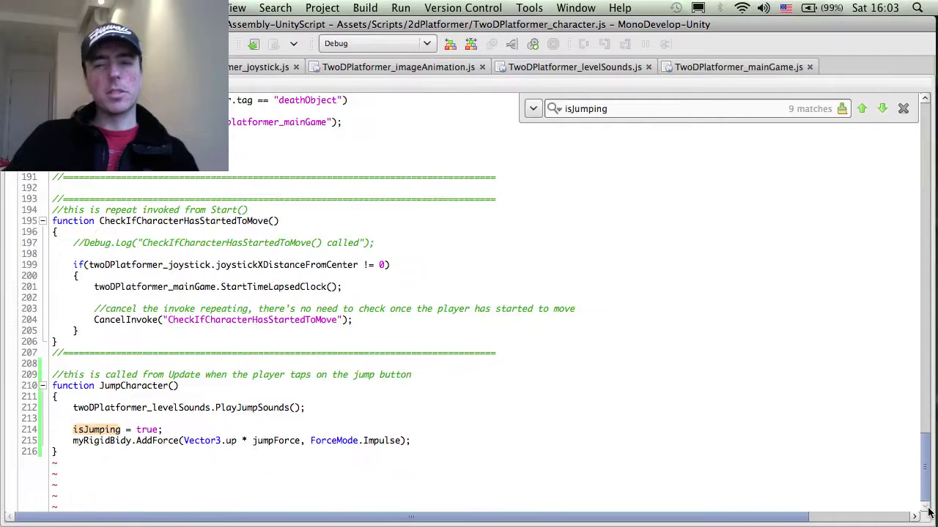
click(501, 457)
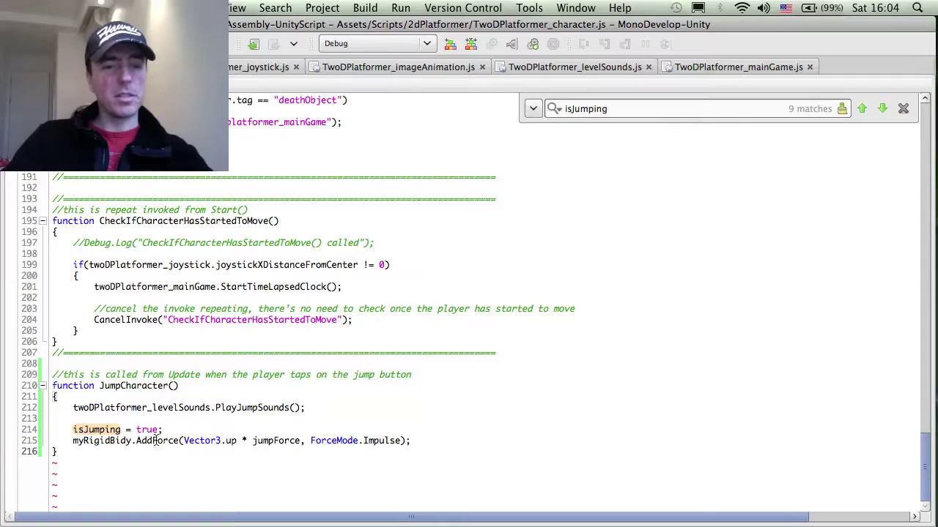
double_click(88, 442)
double_click(156, 440)
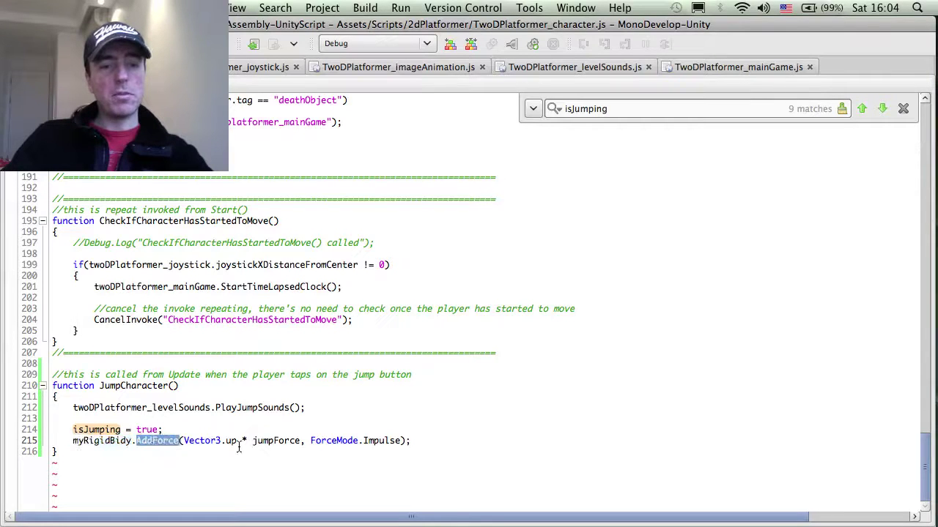
click(240, 441)
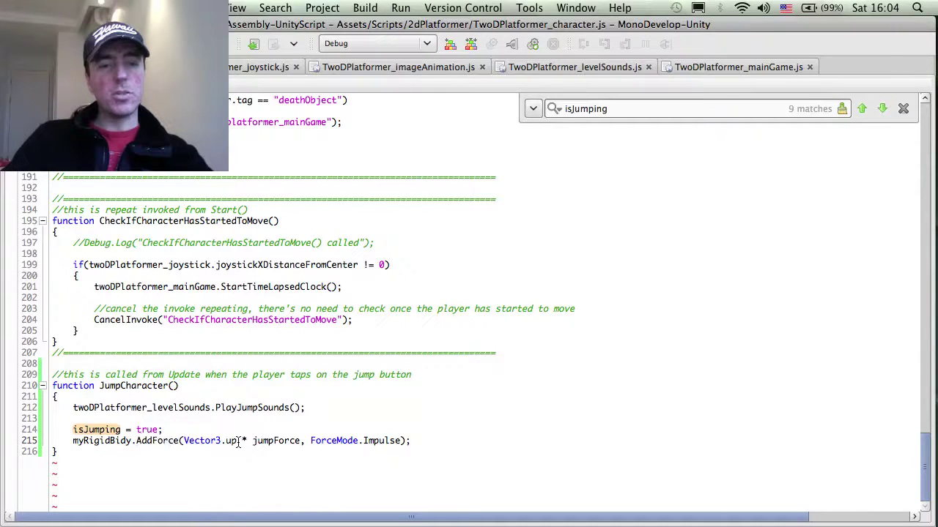
triple_click(240, 442)
click(268, 443)
double_click(270, 444)
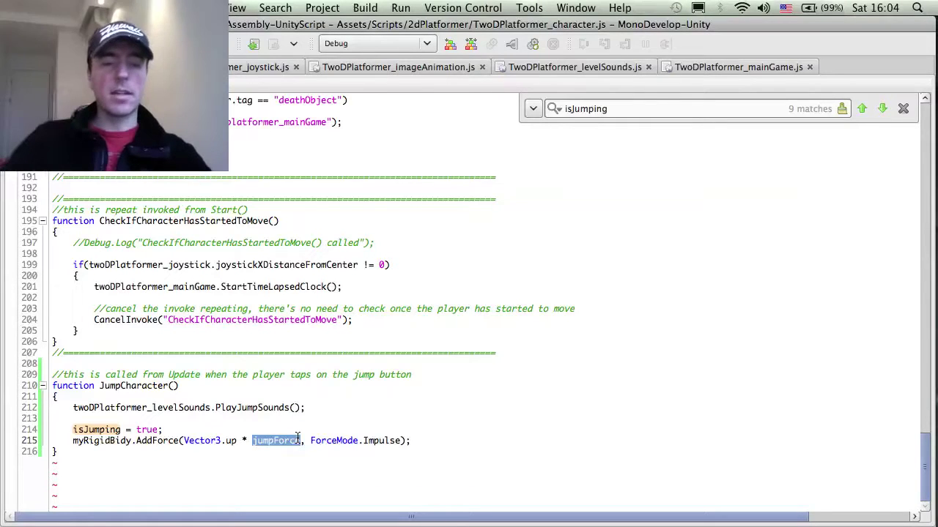
click(388, 441)
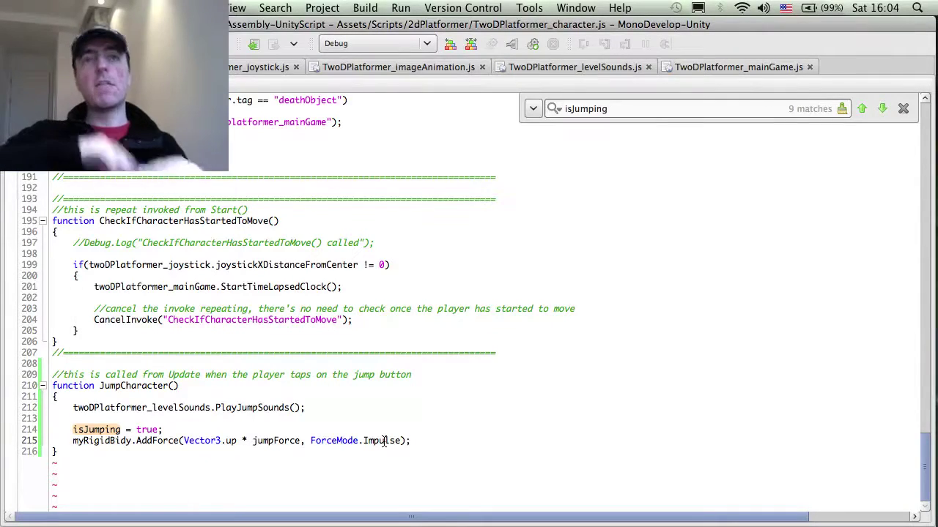
scroll(242, 302, up, 8)
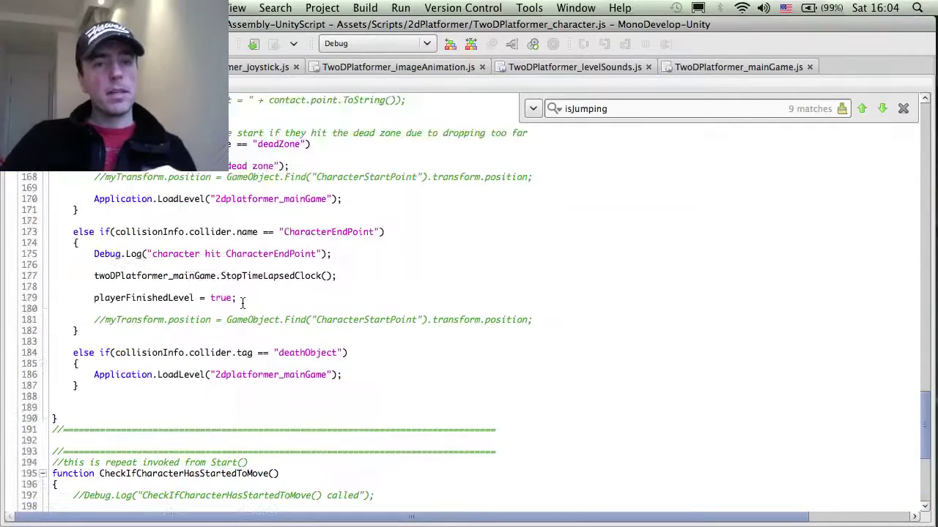
scroll(242, 302, up, 6)
scroll(258, 308, down, 4)
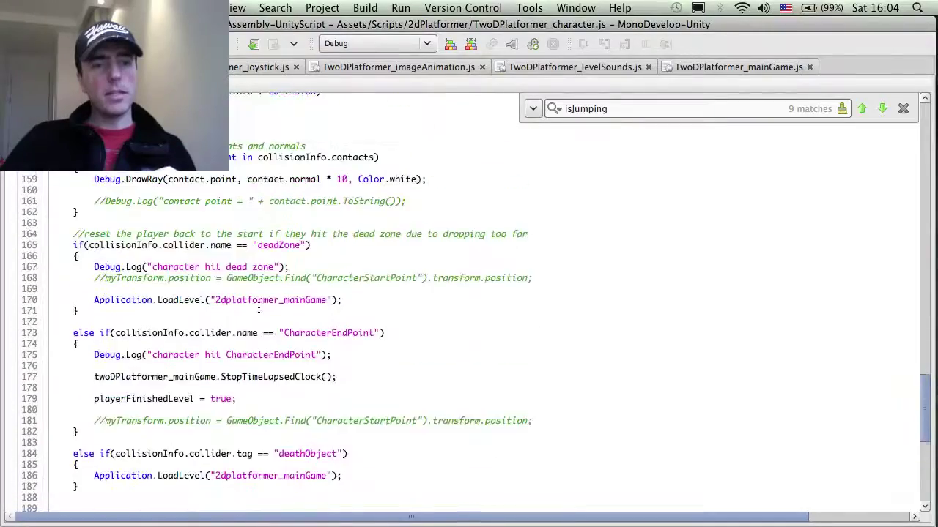
scroll(258, 308, up, 15)
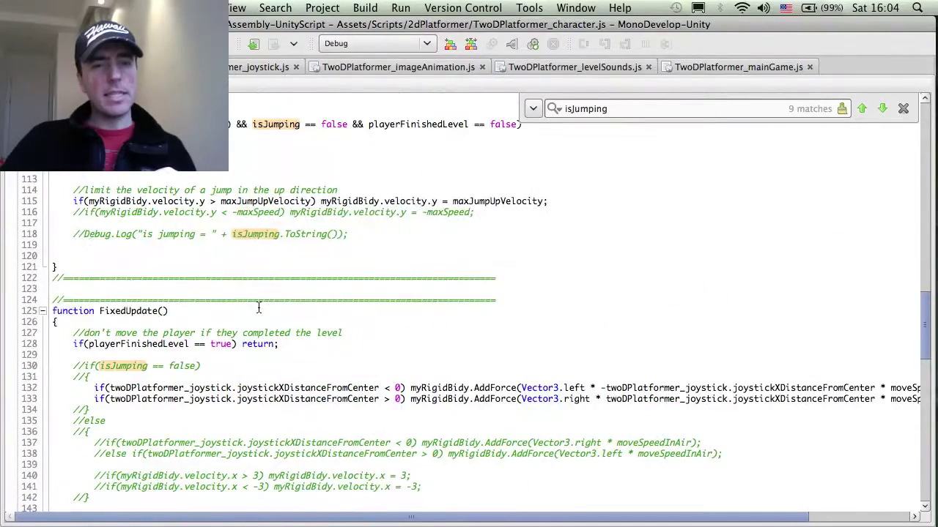
scroll(173, 210, up, 8)
scroll(174, 210, down, 10)
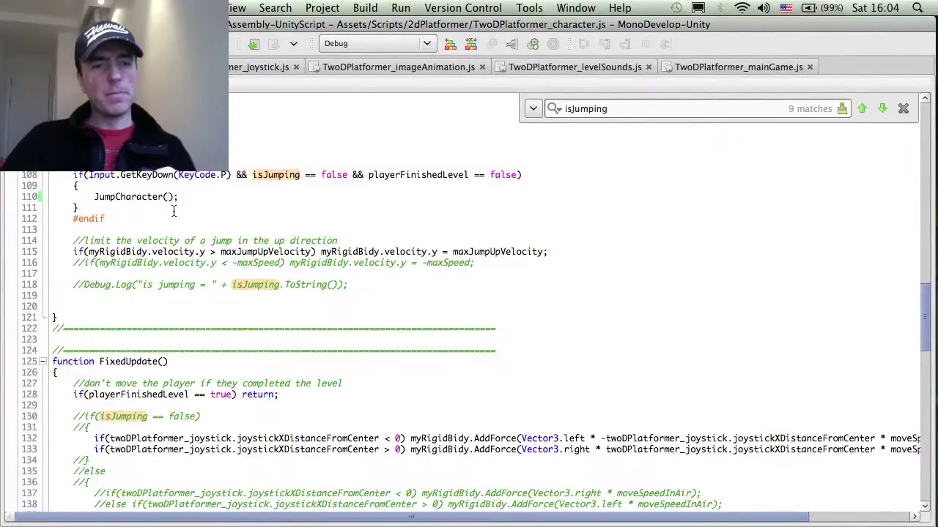
scroll(173, 210, down, 2)
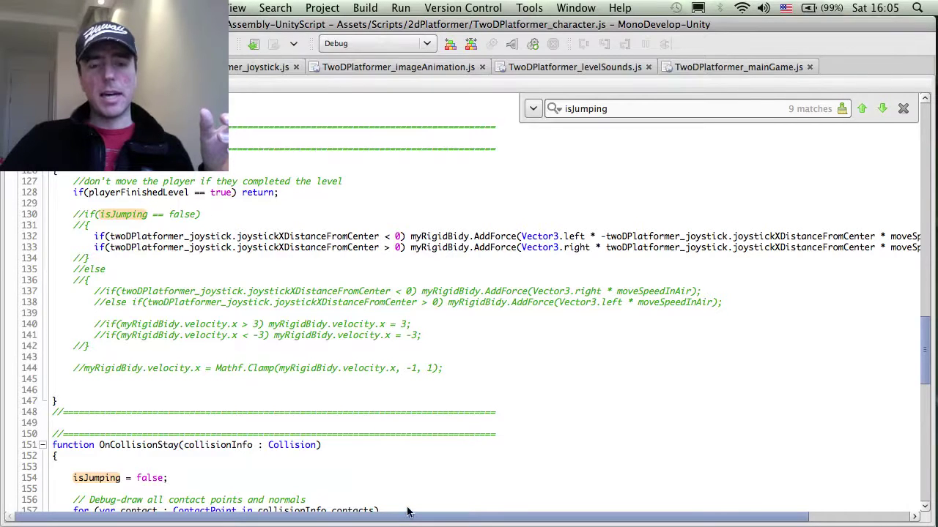
scroll(410, 515, right, 3)
scroll(373, 515, left, 3)
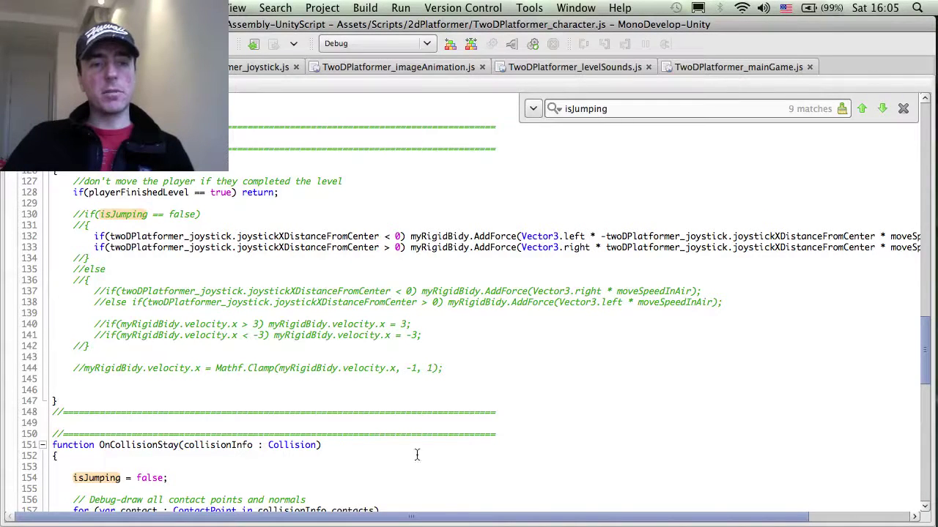
mouse_move(430, 517)
mouse_down()
mouse_move(463, 523)
mouse_move(441, 523)
mouse_up()
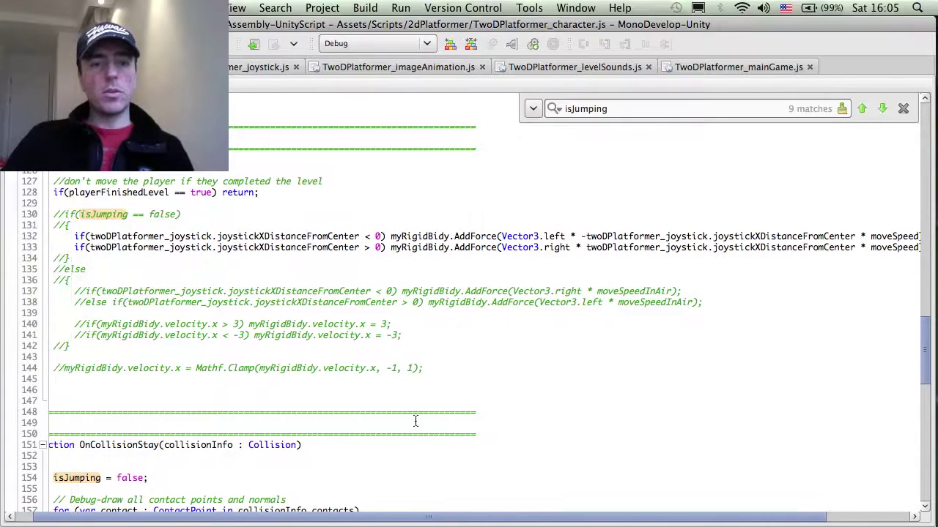
drag(301, 237, 315, 242)
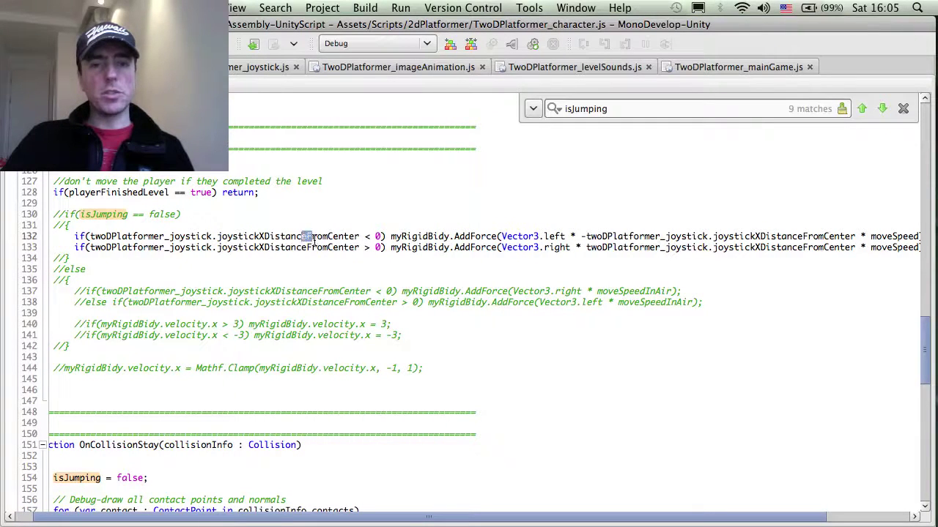
double_click(475, 236)
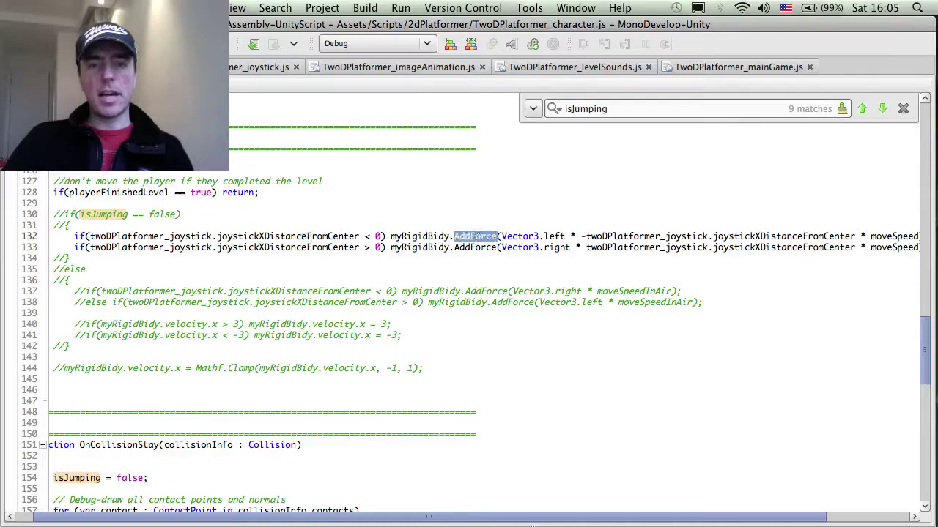
scroll(588, 343, right, 5)
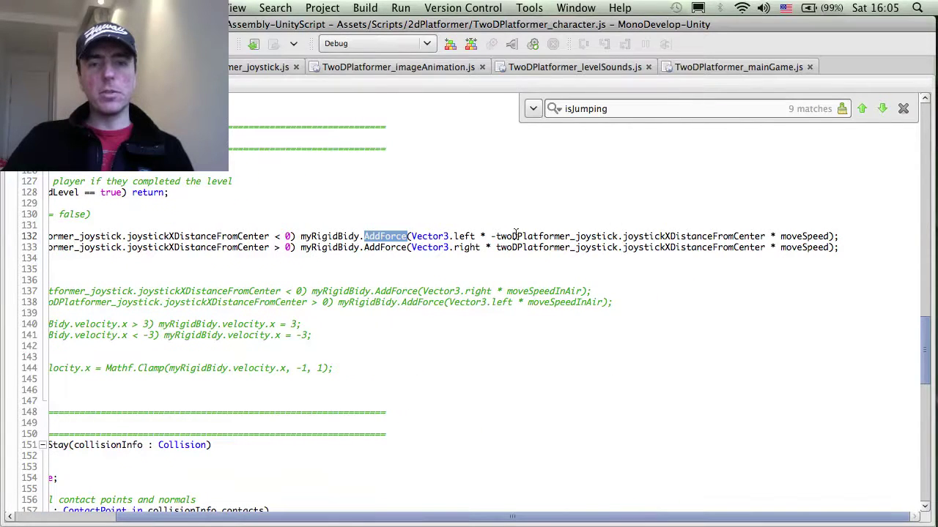
drag(476, 237, 413, 238)
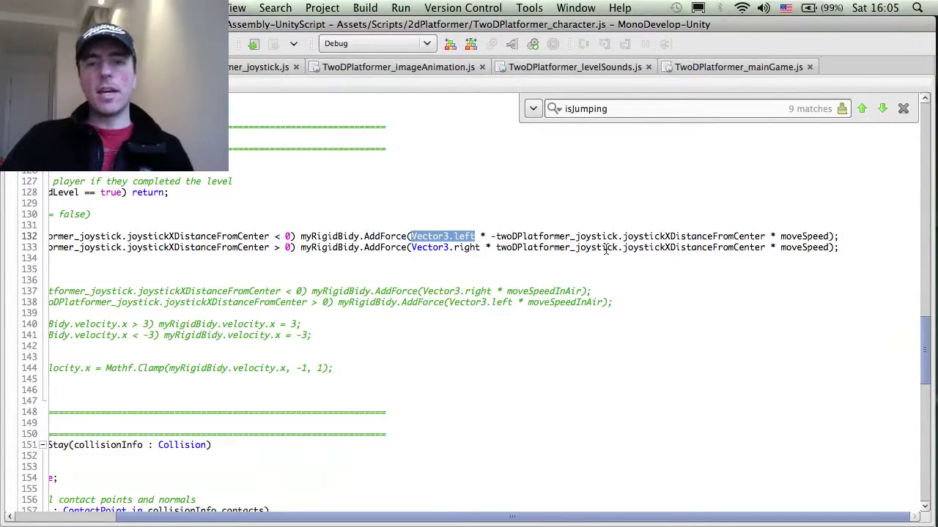
double_click(680, 248)
scroll(674, 238, left, 3)
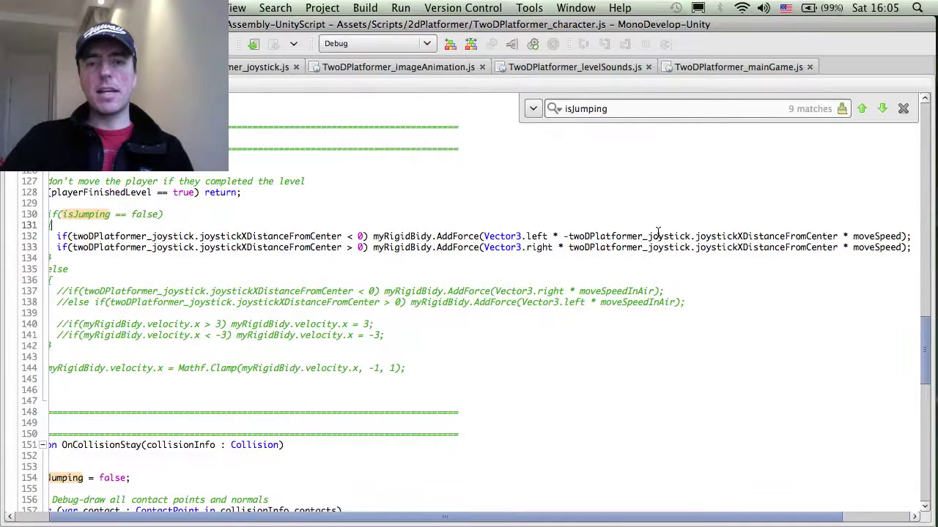
click(657, 233)
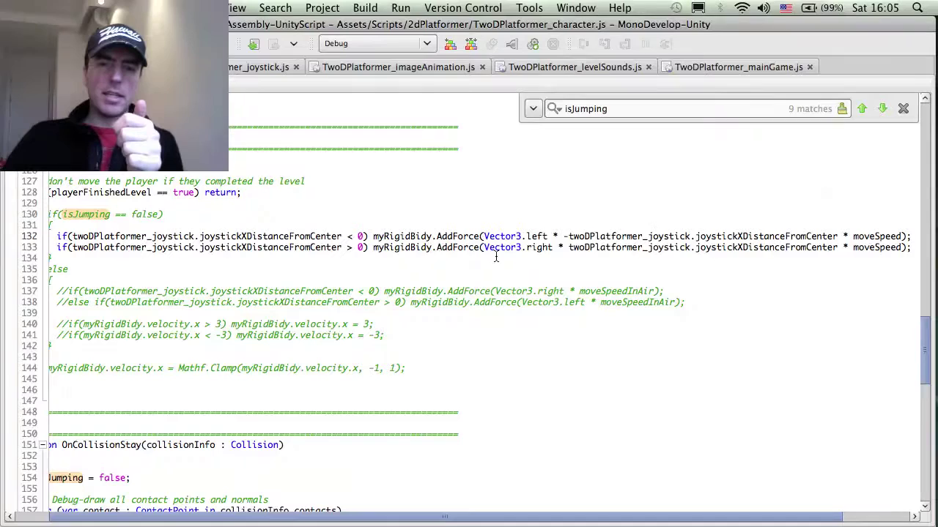
key(super+Tab)
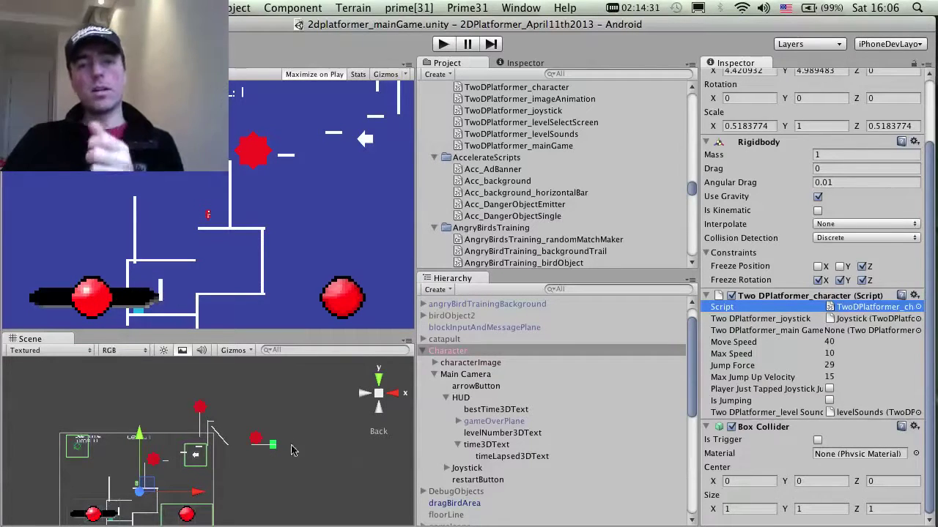
key(super+Tab)
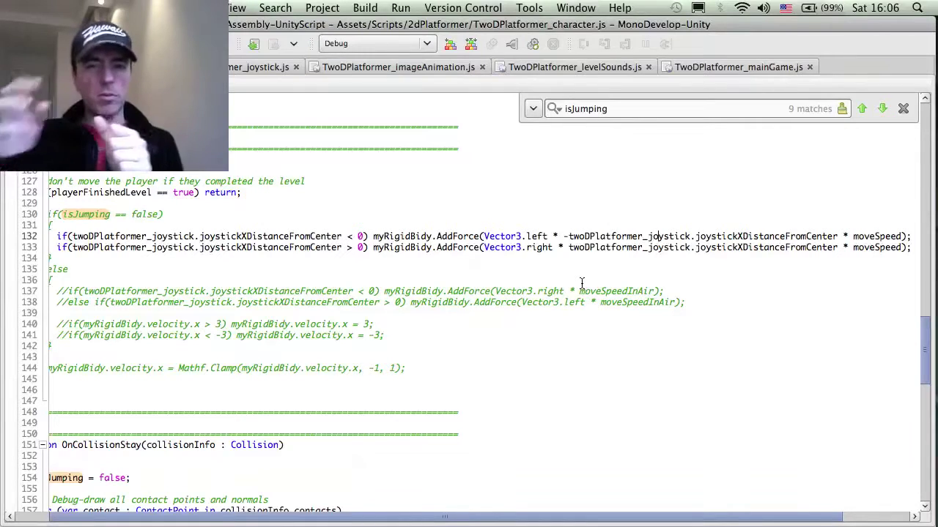
double_click(783, 236)
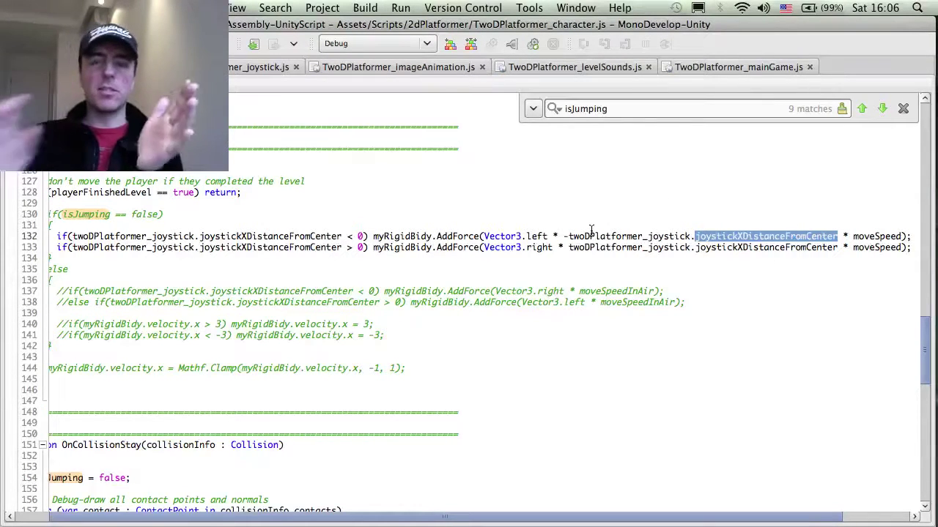
double_click(868, 236)
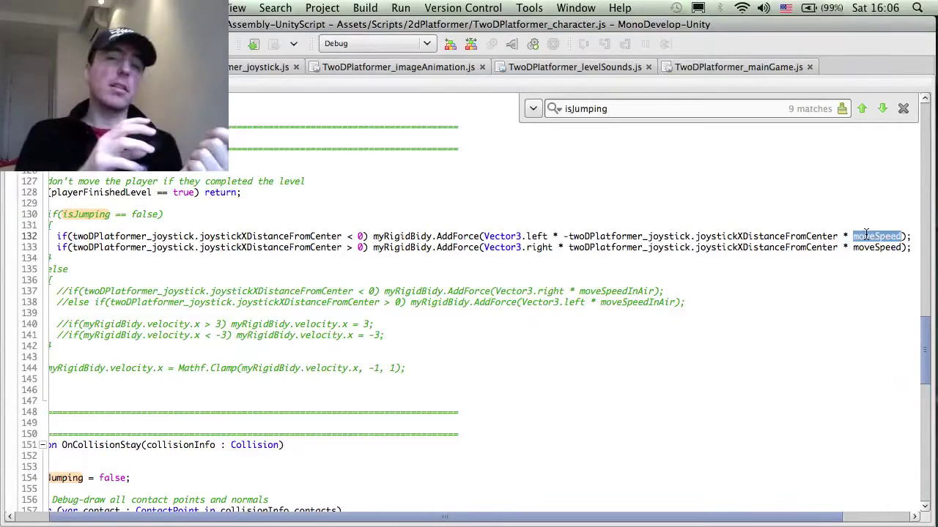
double_click(396, 237)
double_click(458, 236)
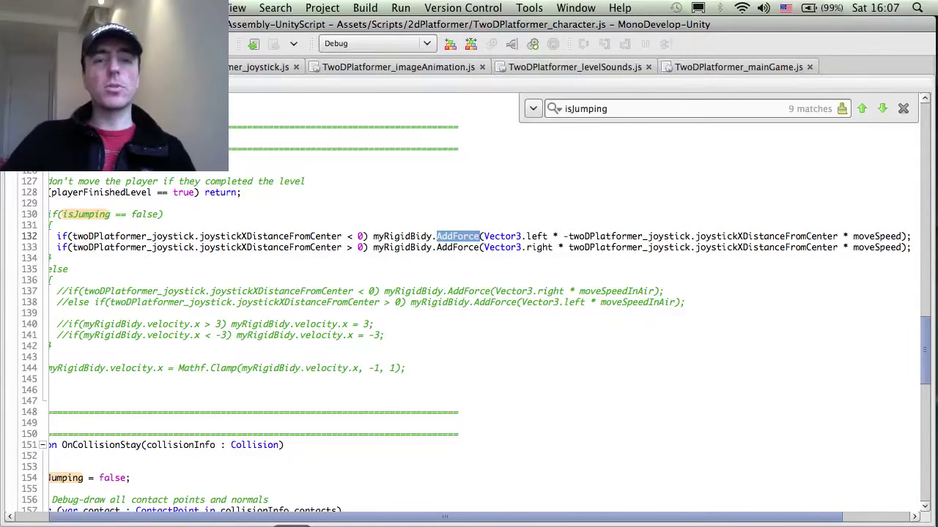
Step: Test-run Level 3 in Unity, jumping the character up the left wall, then stop play
key(super+Tab)
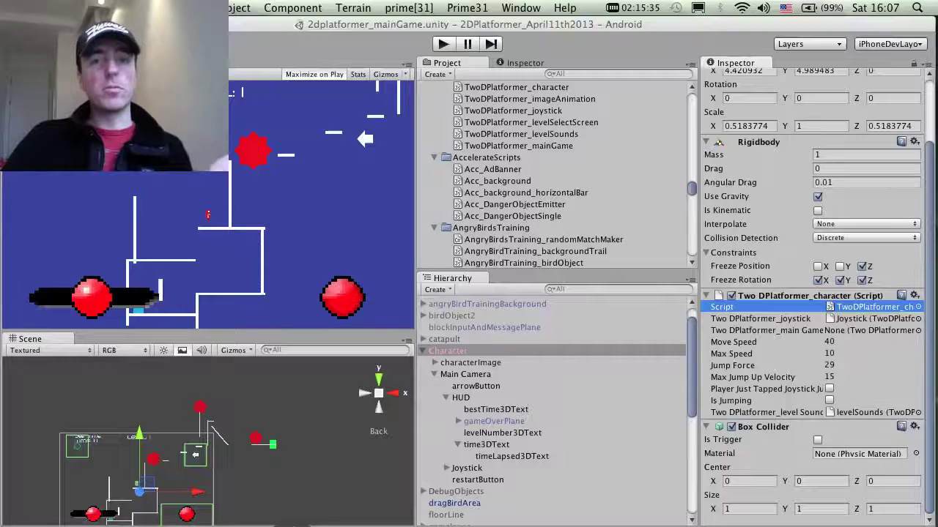
scroll(290, 405, up, 5)
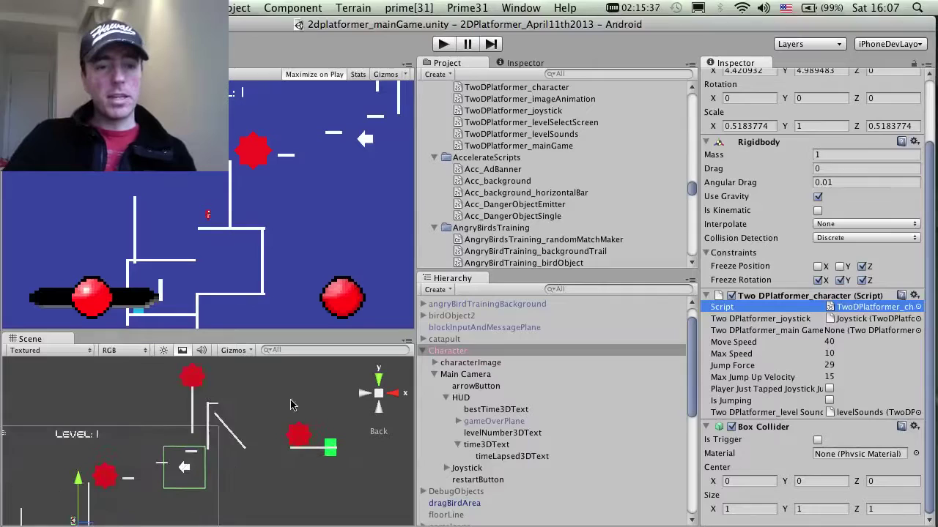
click(446, 46)
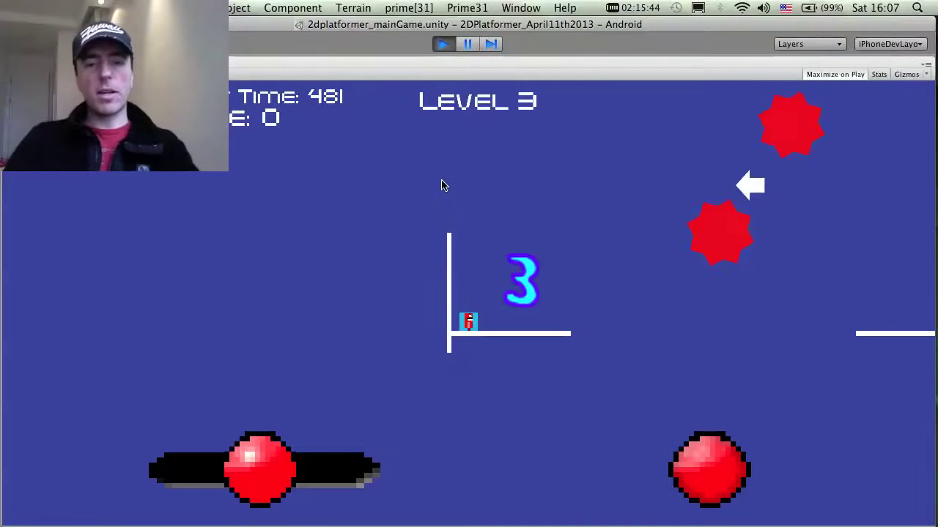
key(space)
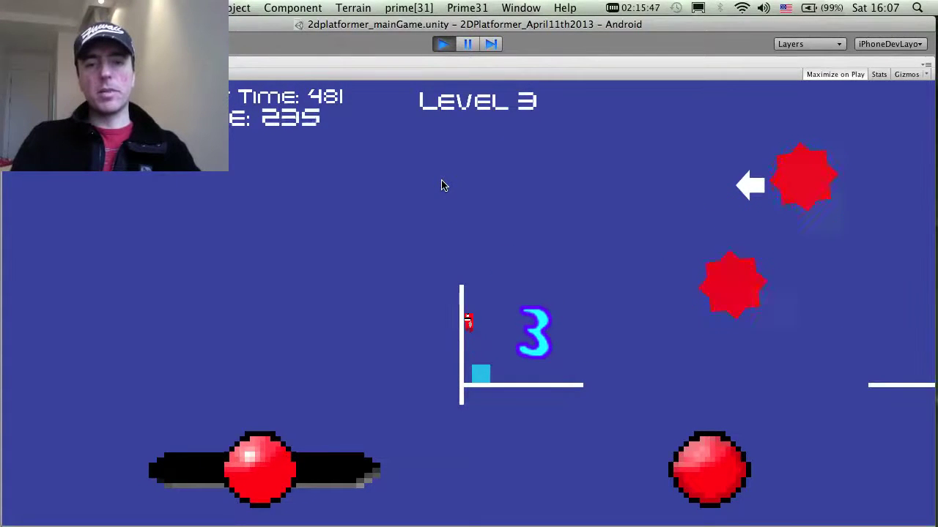
click(451, 46)
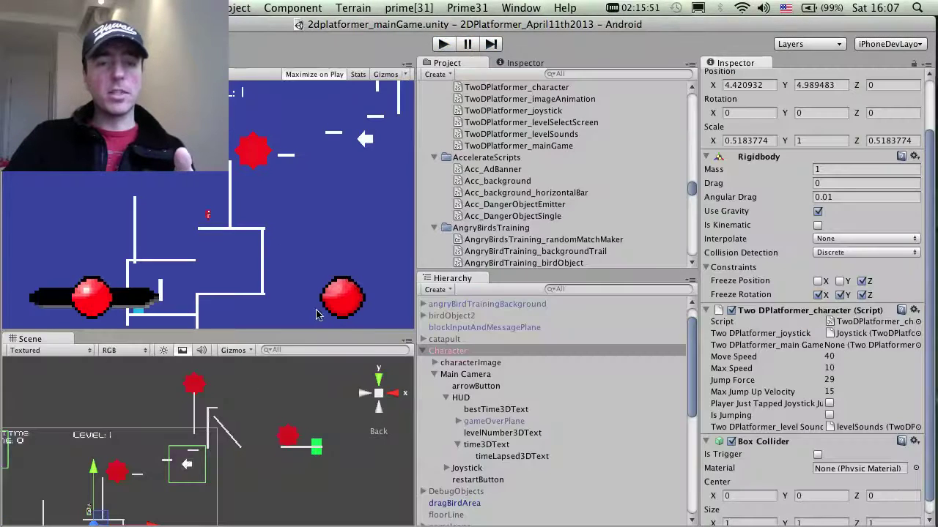
Step: Select a diagonal Level 3 wall piece to show its transform and Box Collider
scroll(208, 443, up, 3)
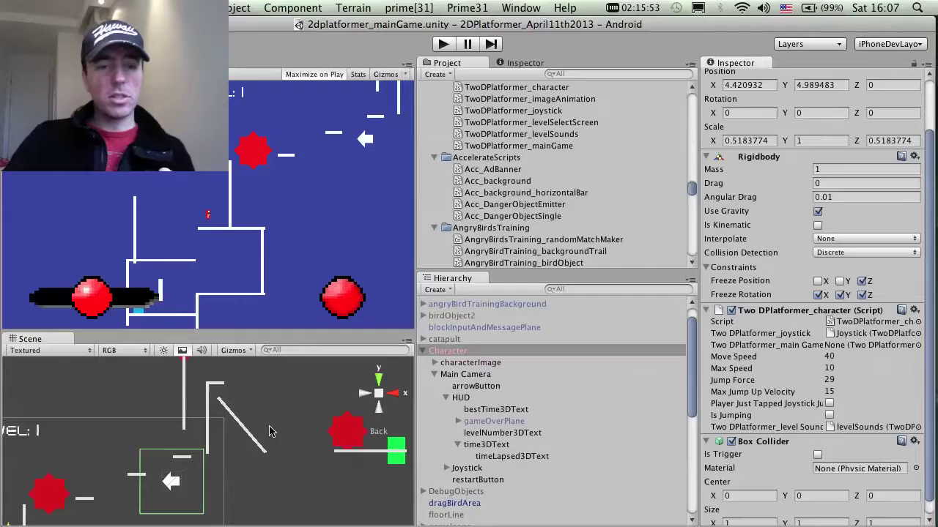
scroll(268, 433, down, 4)
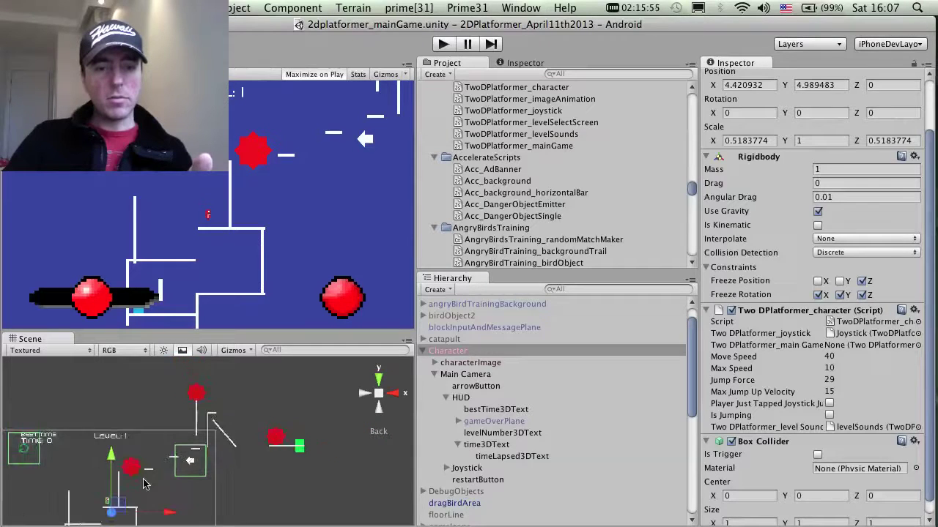
click(225, 434)
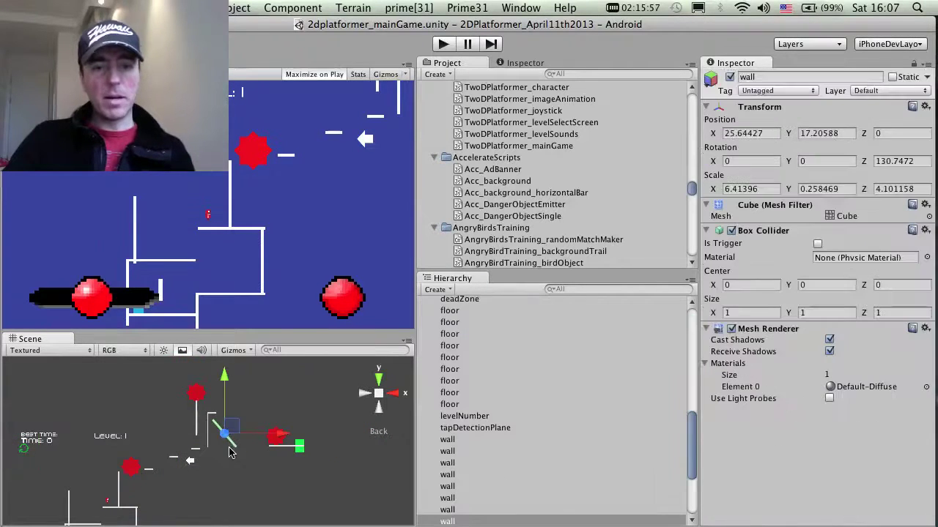
scroll(508, 396, down, 4)
click(450, 396)
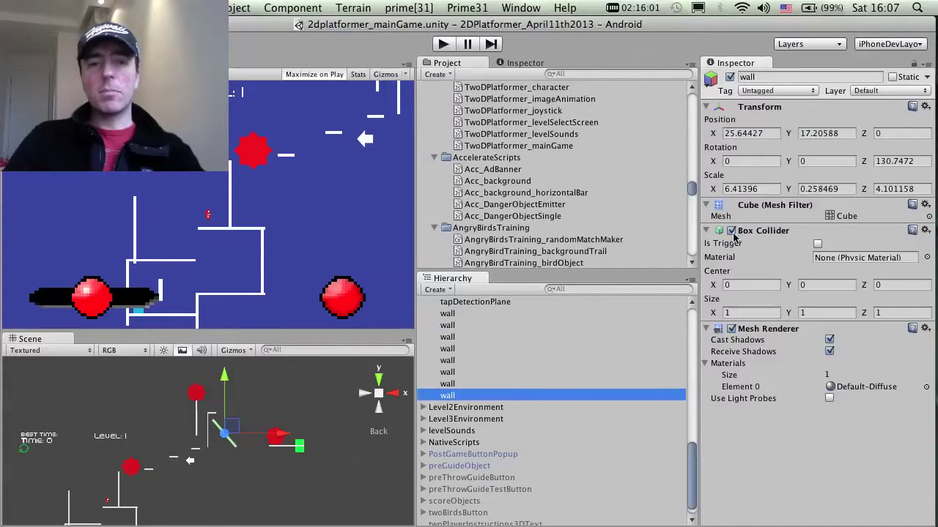
Step: Frame the wall, orbit to an angled view, and briefly maximize the Scene view
key(f)
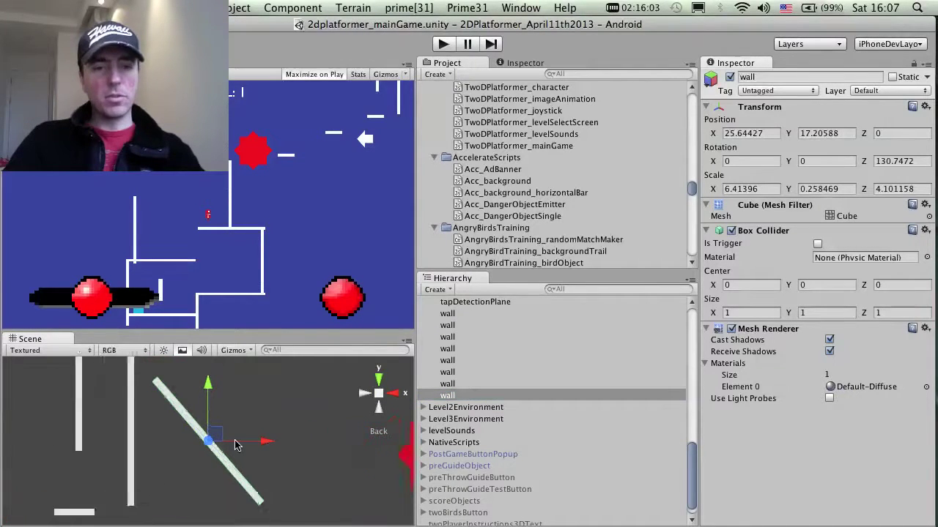
mouse_move(256, 435)
alt+mouse_down()
mouse_move(110, 477)
mouse_move(84, 496)
mouse_move(246, 445)
alt+mouse_up()
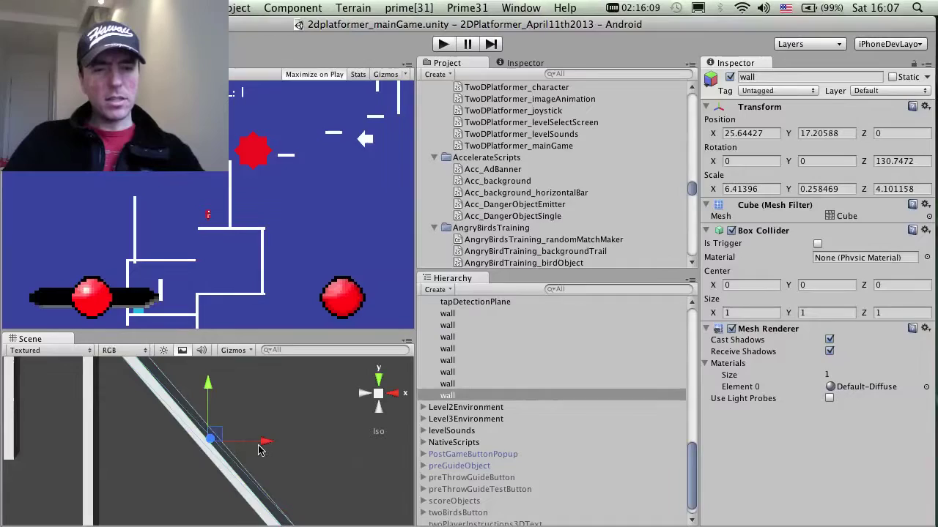
key(shift+space)
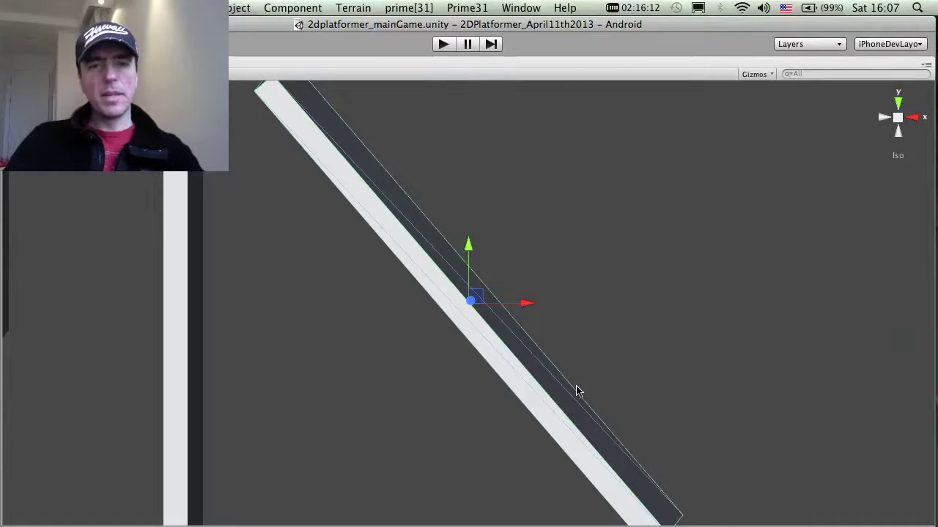
key(shift+space)
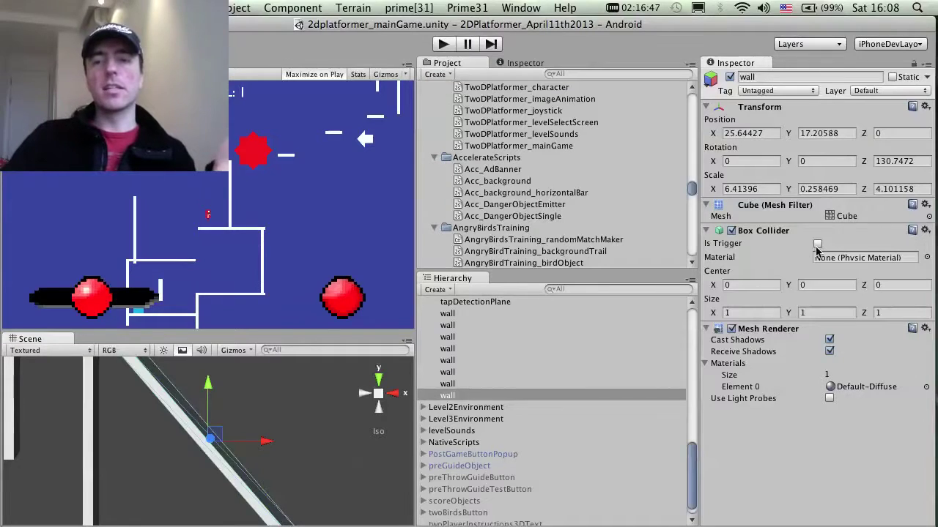
Step: Select Character and check its Rigidbody: mass 1, angular drag 0.01, gravity on, rotation frozen
scroll(509, 351, up, 15)
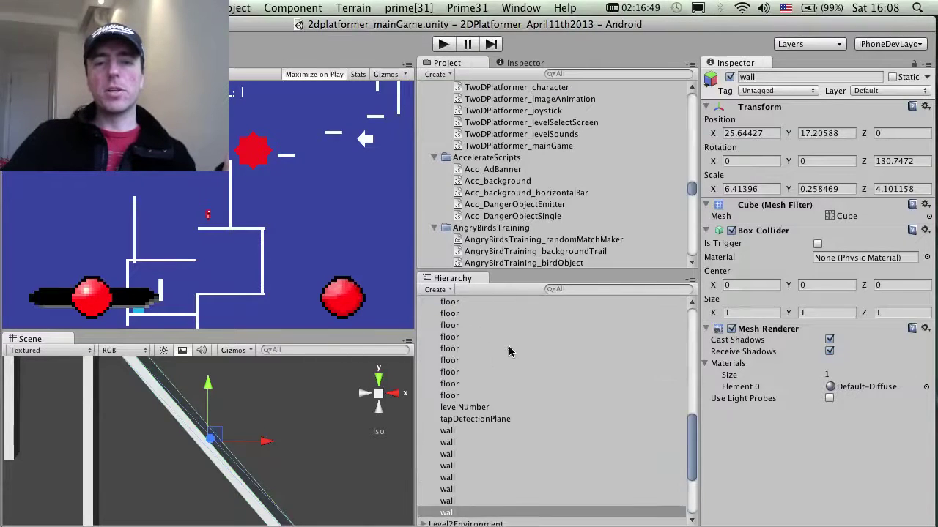
scroll(509, 352, down, 5)
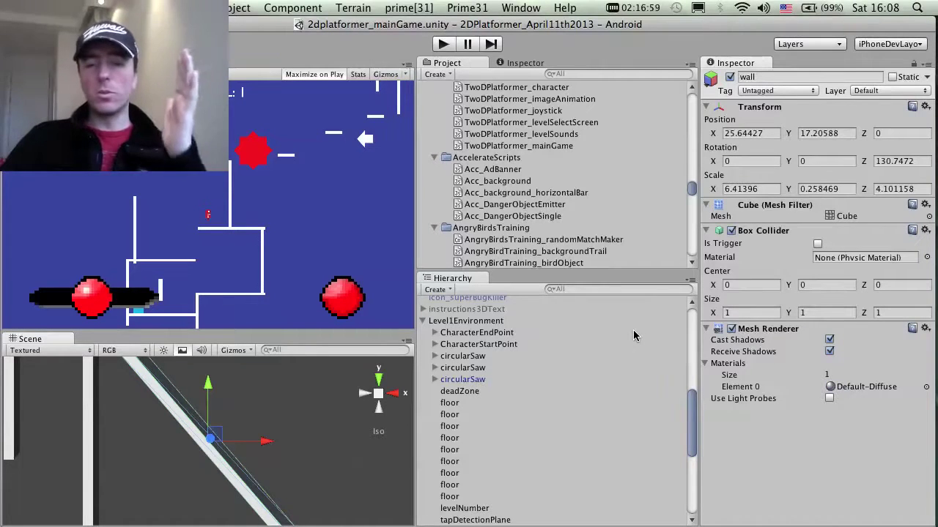
scroll(503, 359, up, 10)
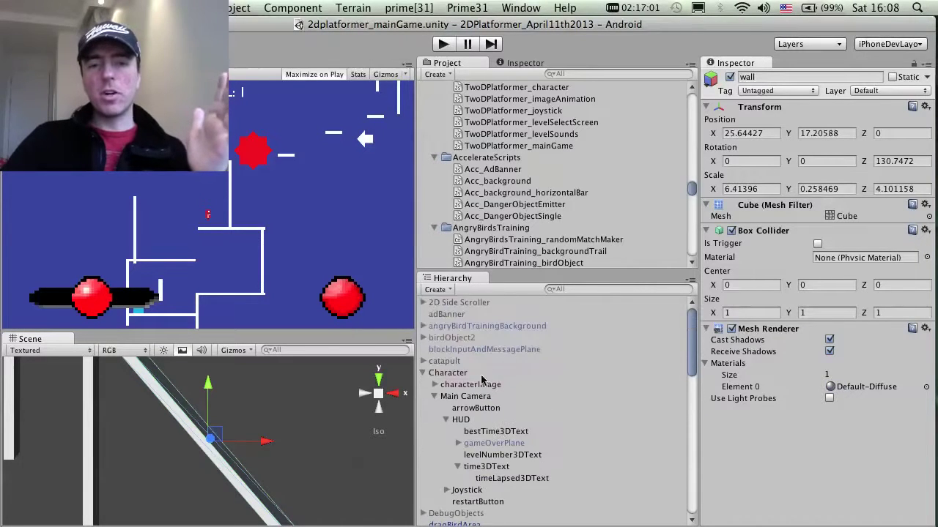
click(473, 373)
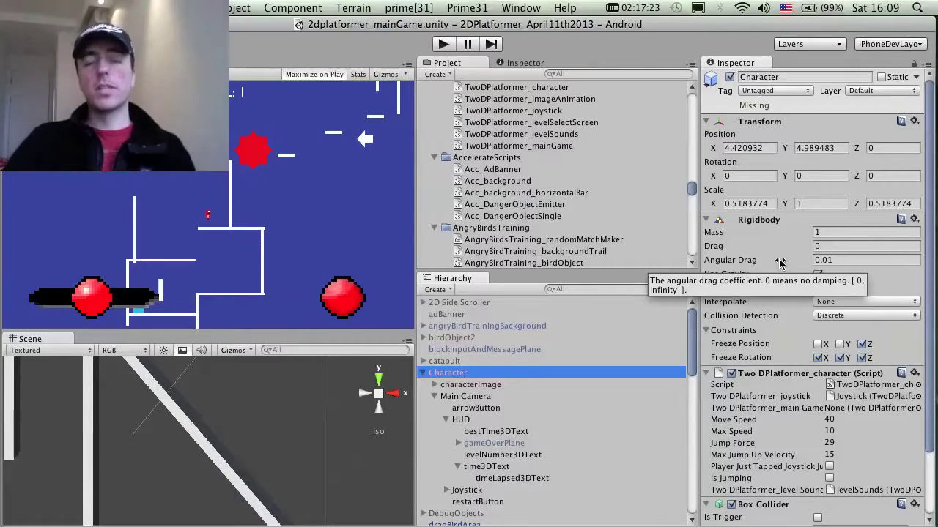
scroll(729, 162, down, 5)
scroll(586, 373, down, 5)
scroll(605, 375, up, 5)
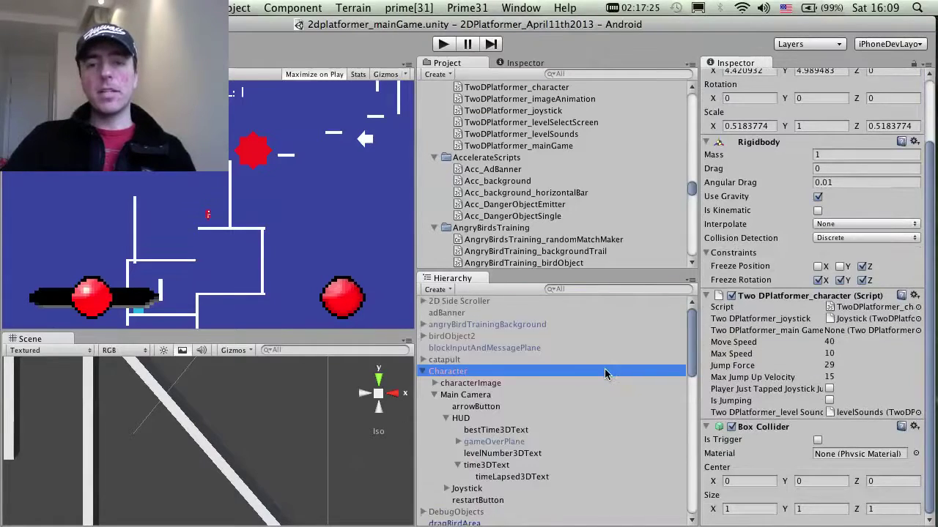
scroll(605, 374, down, 1)
scroll(833, 331, up, 2)
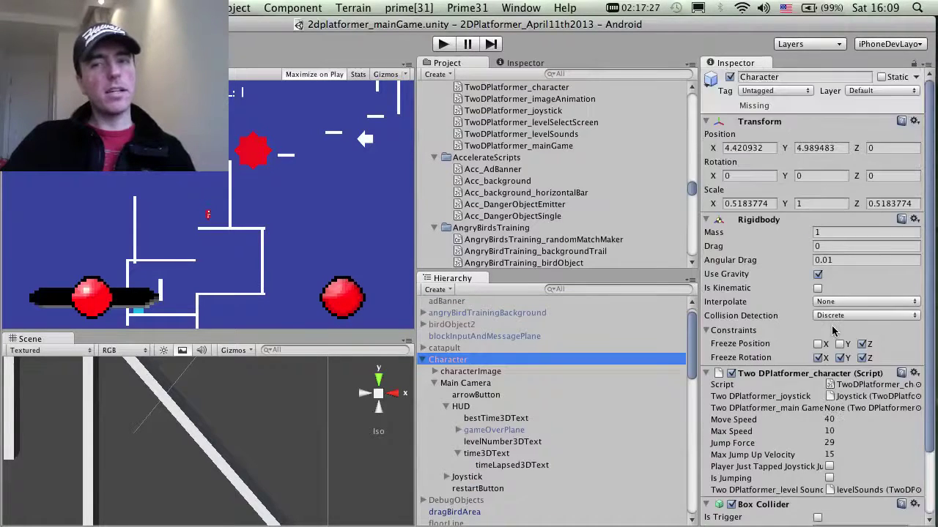
scroll(833, 331, down, 2)
scroll(833, 331, up, 2)
scroll(832, 331, down, 2)
scroll(832, 331, up, 2)
scroll(832, 332, down, 2)
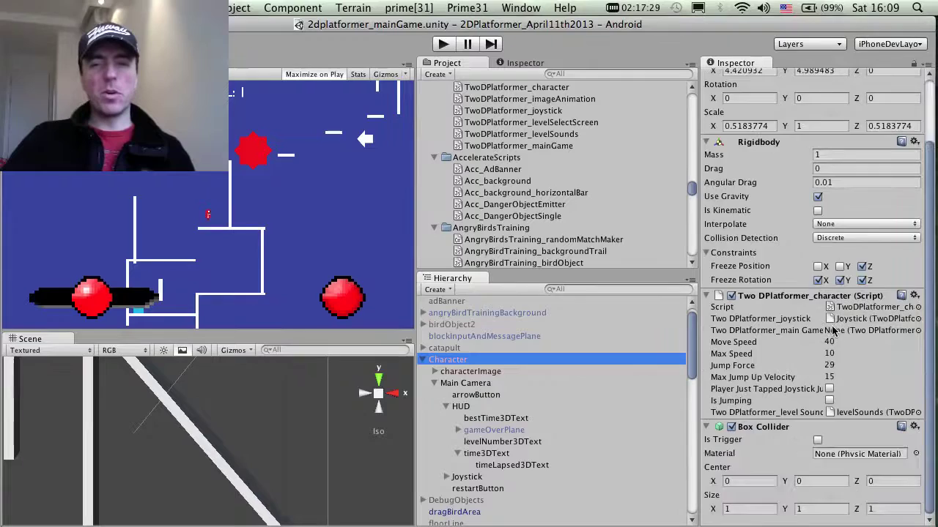
scroll(832, 331, up, 2)
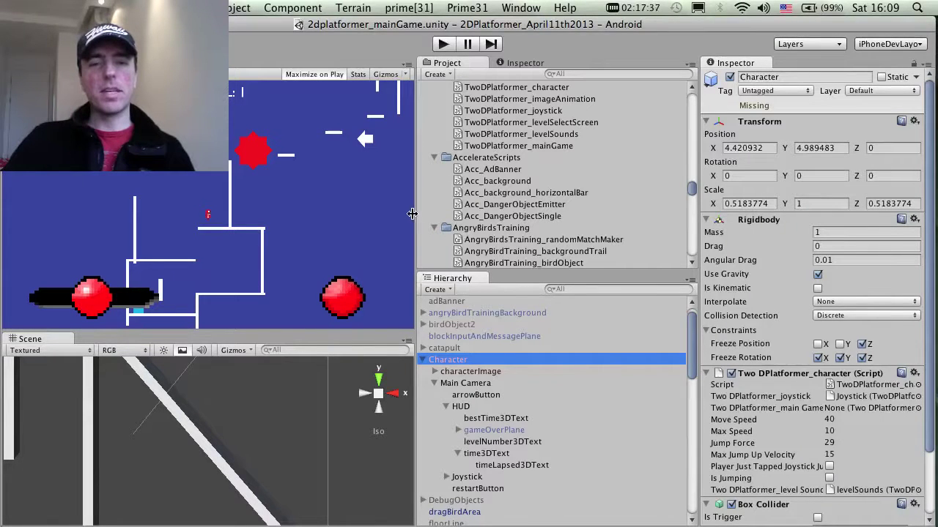
Step: Widen the Game view preview by dragging its divider right
drag(413, 213, 435, 214)
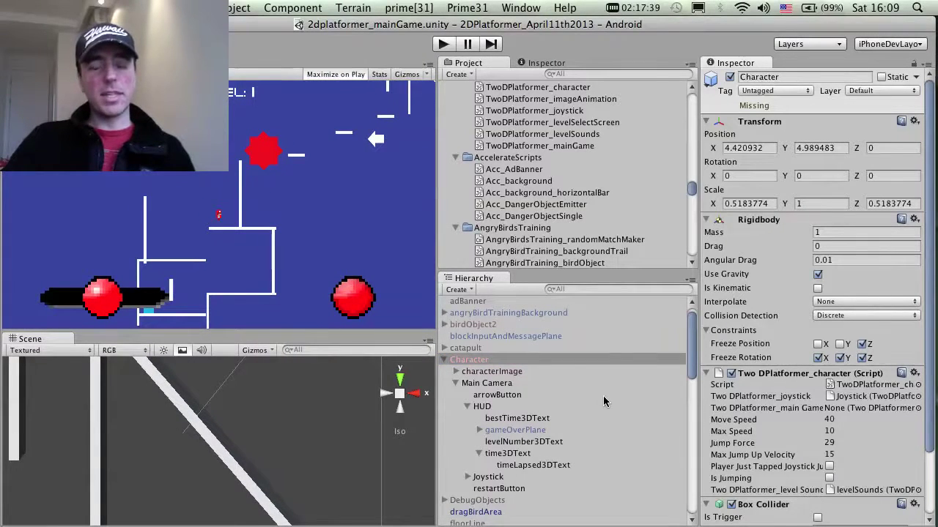
scroll(604, 402, down, 8)
scroll(604, 399, up, 6)
scroll(604, 399, down, 6)
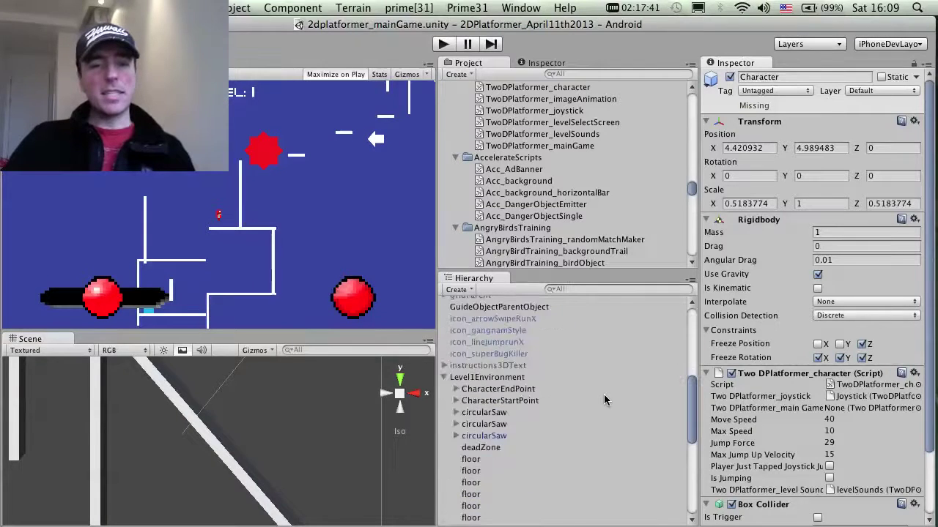
scroll(604, 399, up, 6)
scroll(198, 469, down, 5)
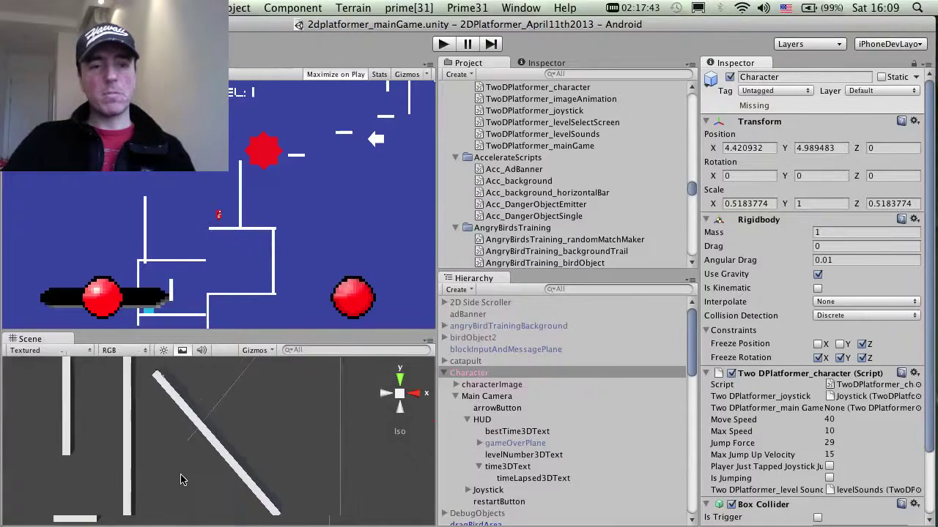
scroll(167, 439, down, 8)
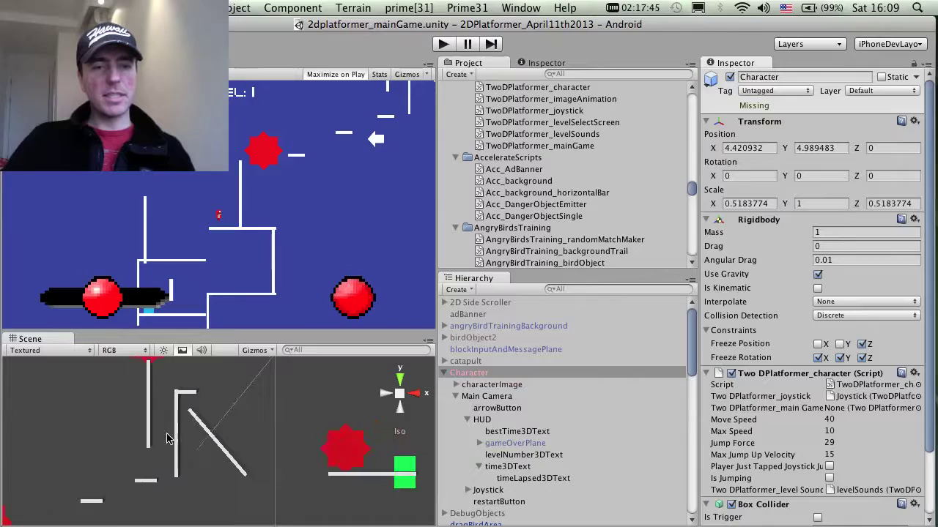
scroll(167, 461, down, 4)
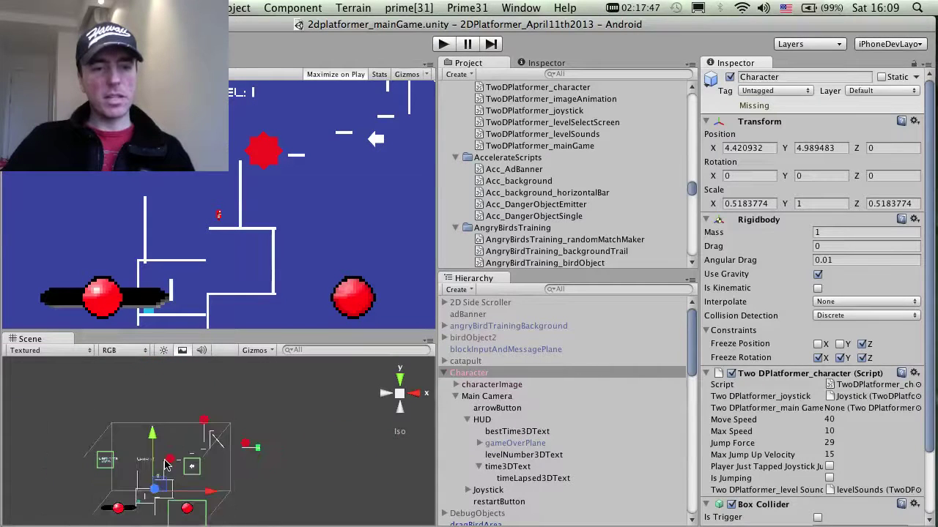
Step: Select and frame joystick_holeImage, then select the red jumpButtonImage
click(128, 506)
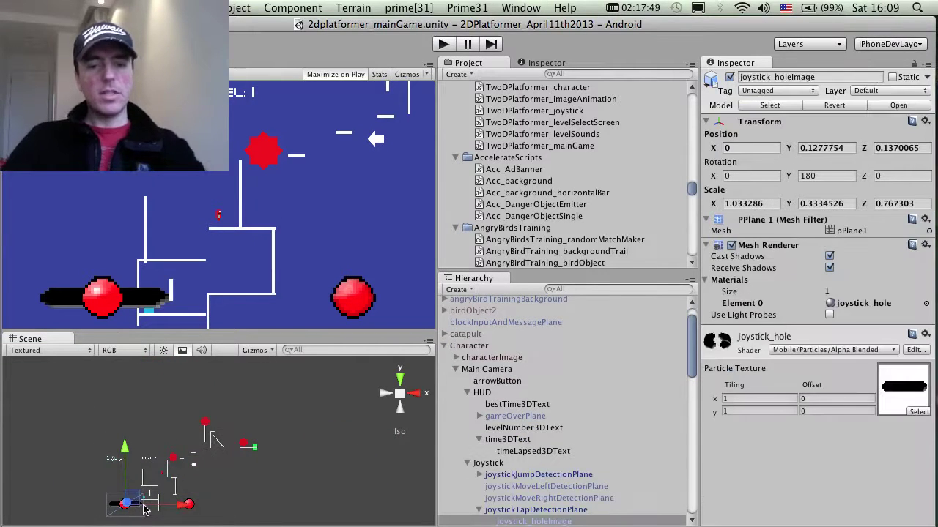
key(f)
scroll(208, 472, down, 5)
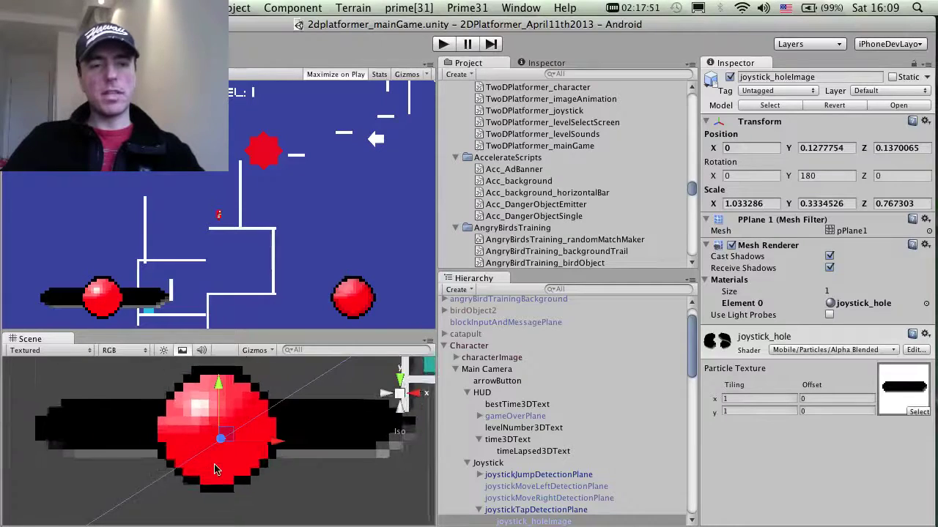
scroll(235, 469, down, 4)
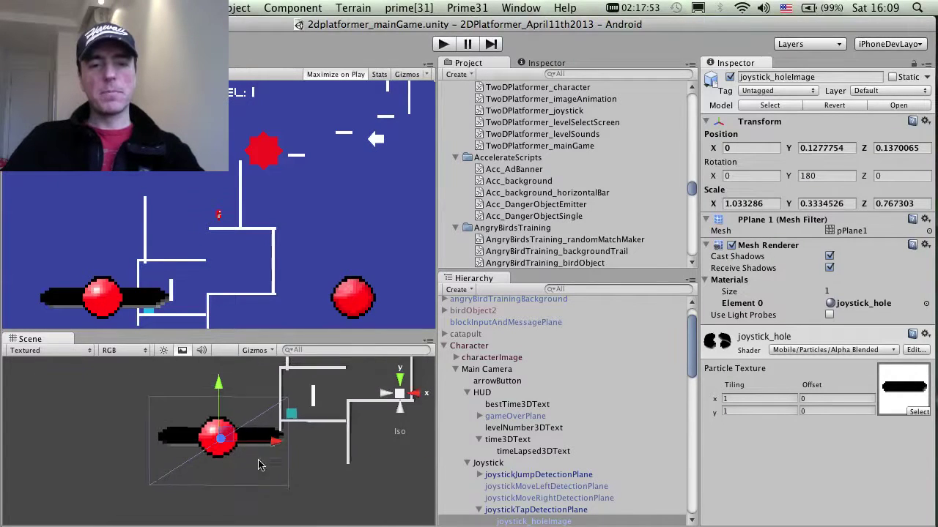
click(408, 444)
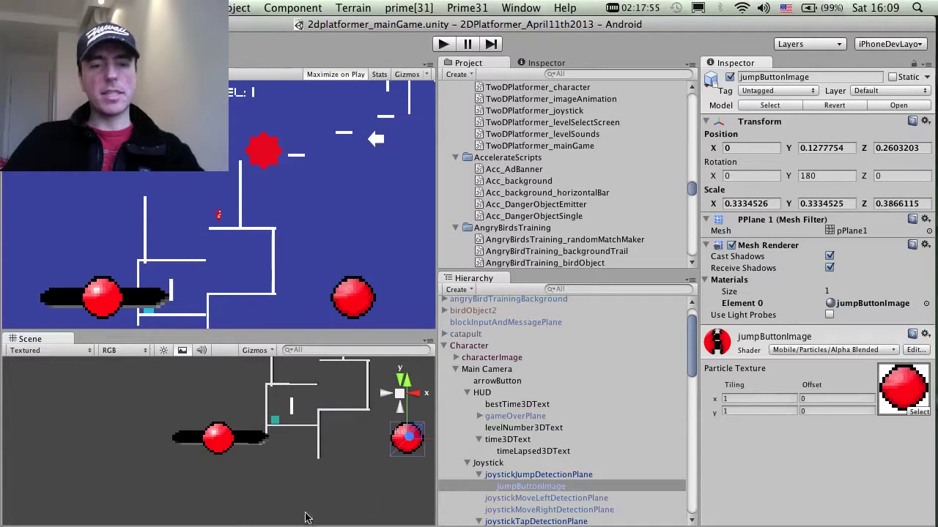
Step: In Photoshop, create a new 16×16 pixel document
click(278, 518)
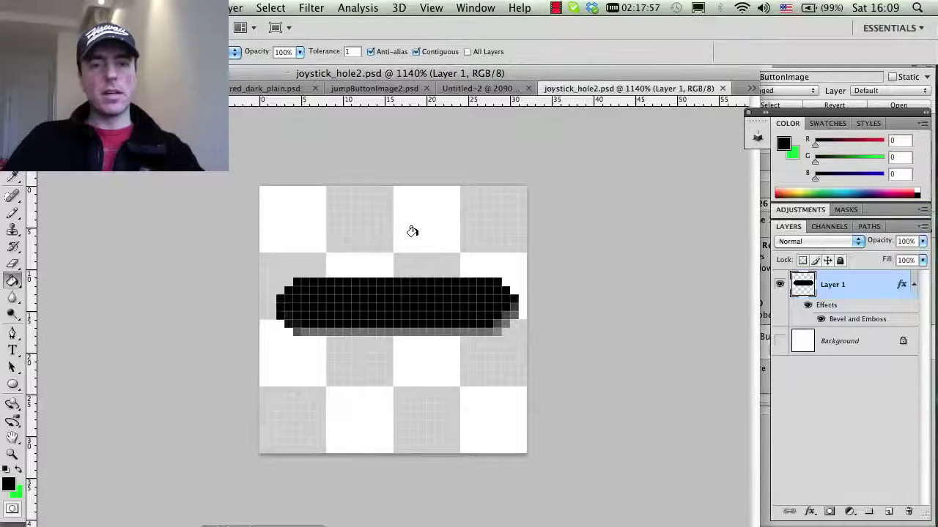
click(108, 7)
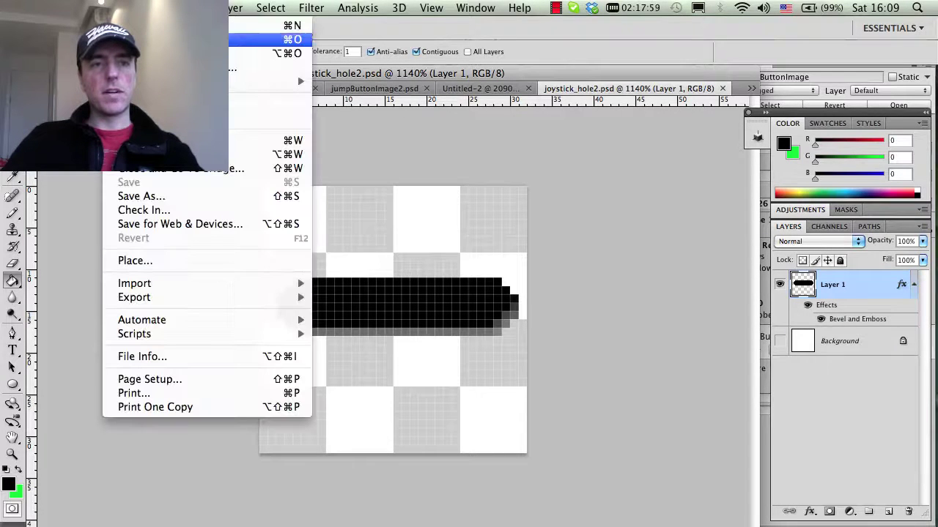
key(Escape)
key(super+n)
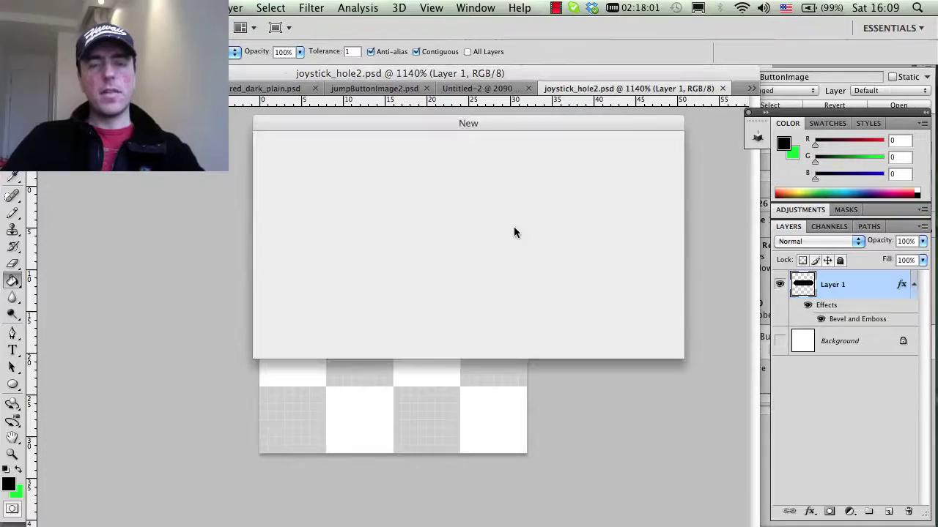
double_click(383, 211)
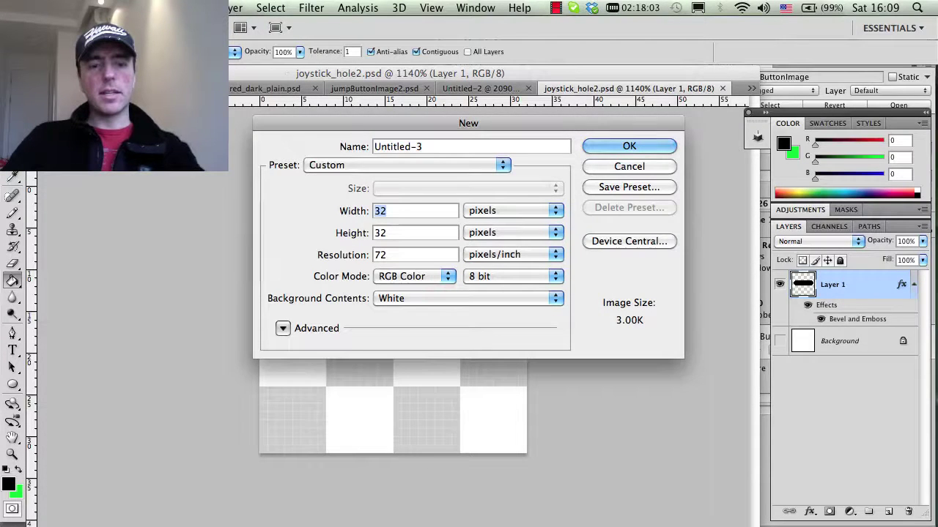
text(16)
double_click(381, 233)
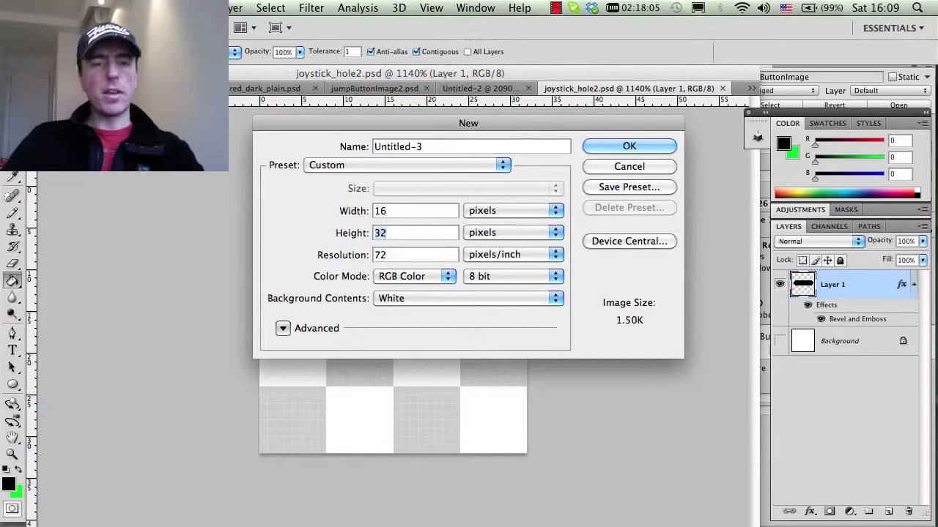
text(16)
click(628, 146)
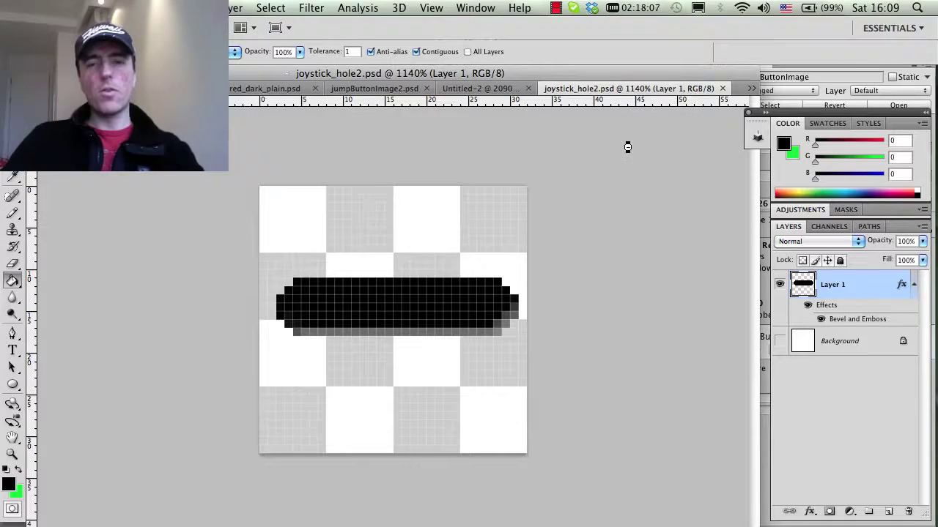
Step: Zoom in on the canvas and convert the locked Background into Layer 0
key(super+equal)
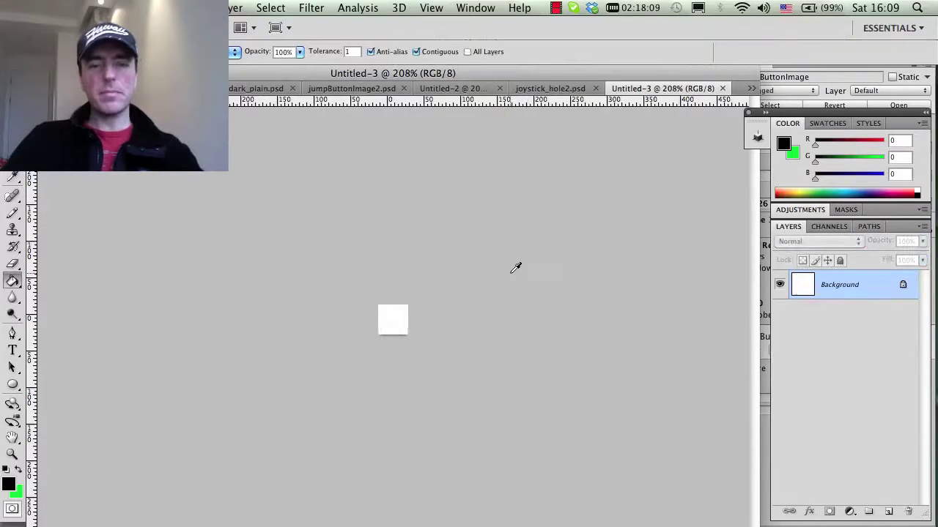
alt+scroll(515, 268, up, 10)
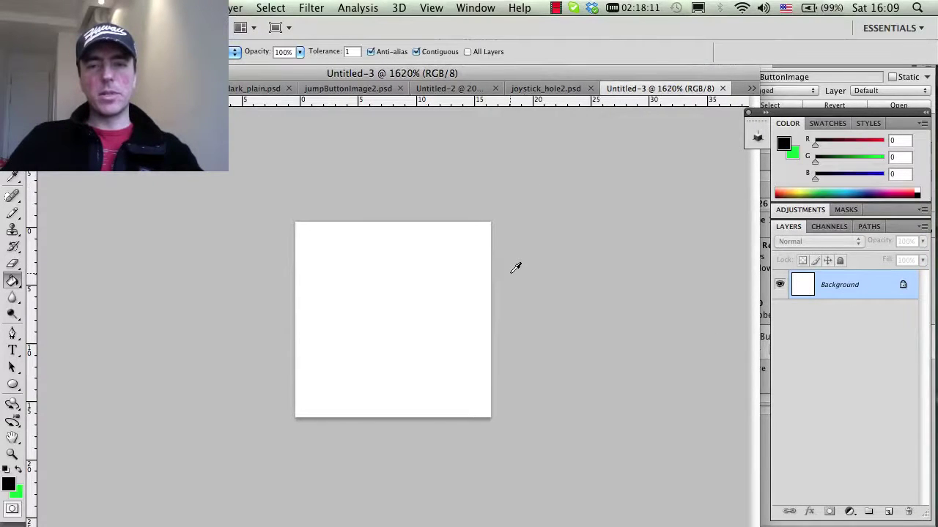
double_click(857, 293)
key(Return)
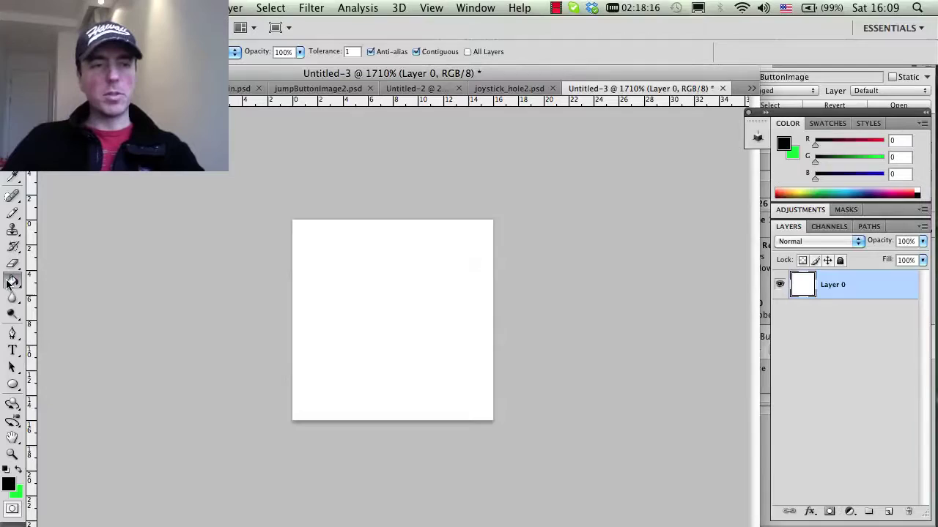
Step: With a 1 px Pencil, sketch a rough black pixel circle and diagonal line, then return to Unity
mouse_move(12, 212)
mouse_down()
mouse_move(26, 234)
mouse_move(22, 220)
mouse_move(52, 225)
mouse_up()
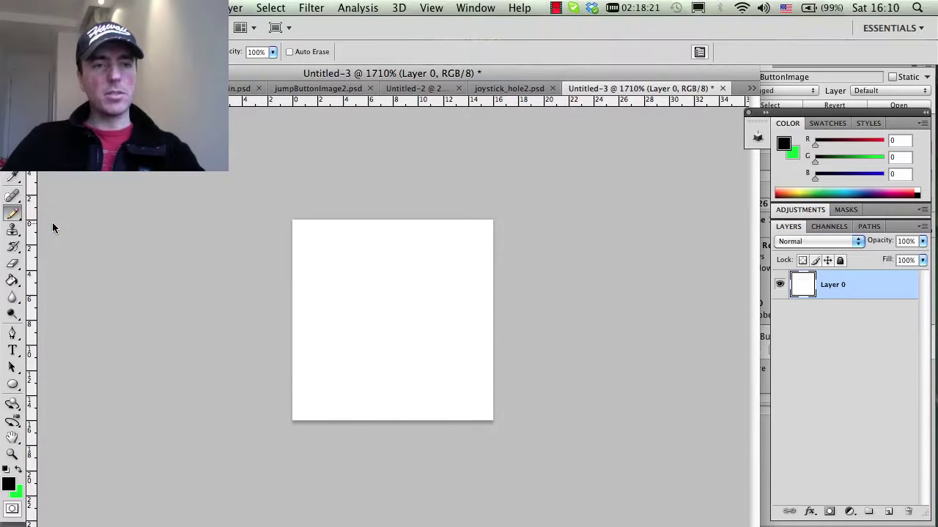
key(super+alt+z)
key(super+alt+z)
key(super+alt+z)
key(super+alt+z)
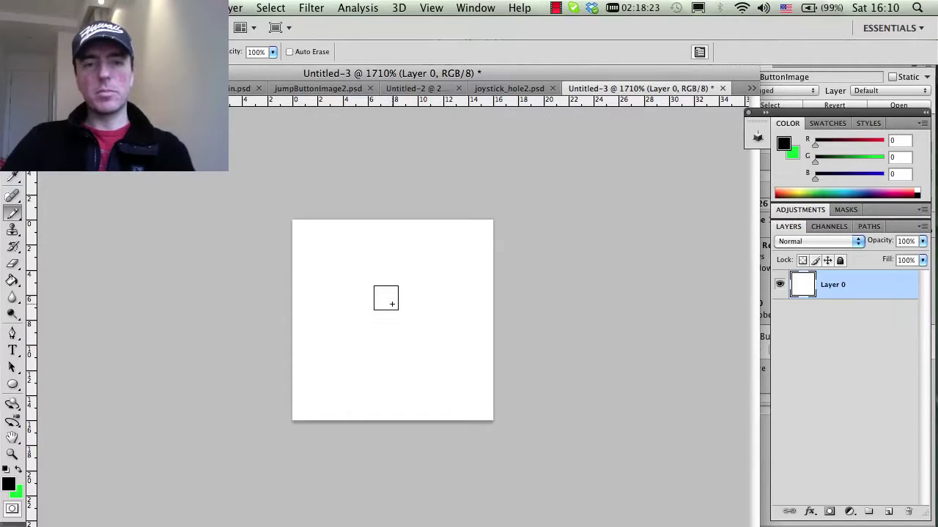
mouse_move(400, 264)
mouse_down()
mouse_move(331, 300)
mouse_move(359, 367)
mouse_move(448, 375)
mouse_move(452, 285)
mouse_move(407, 282)
mouse_up()
shift+click(355, 339)
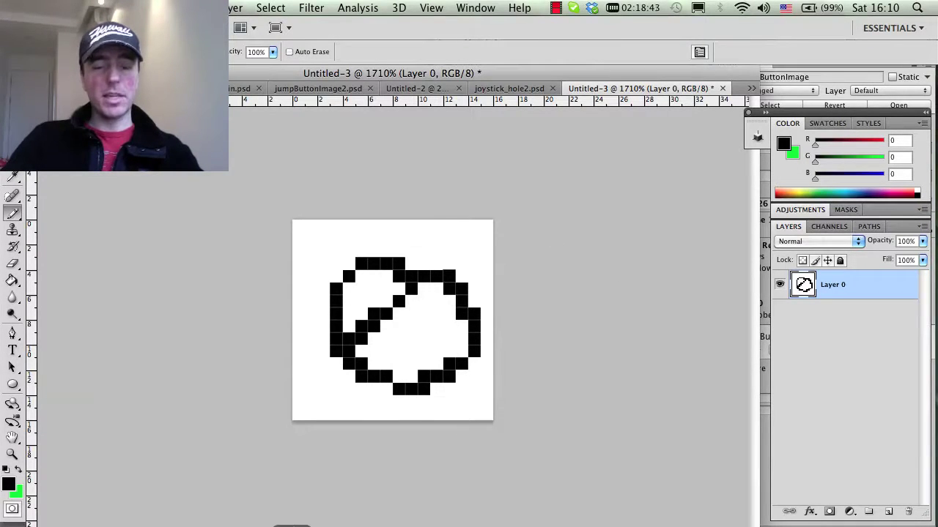
key(super+Tab)
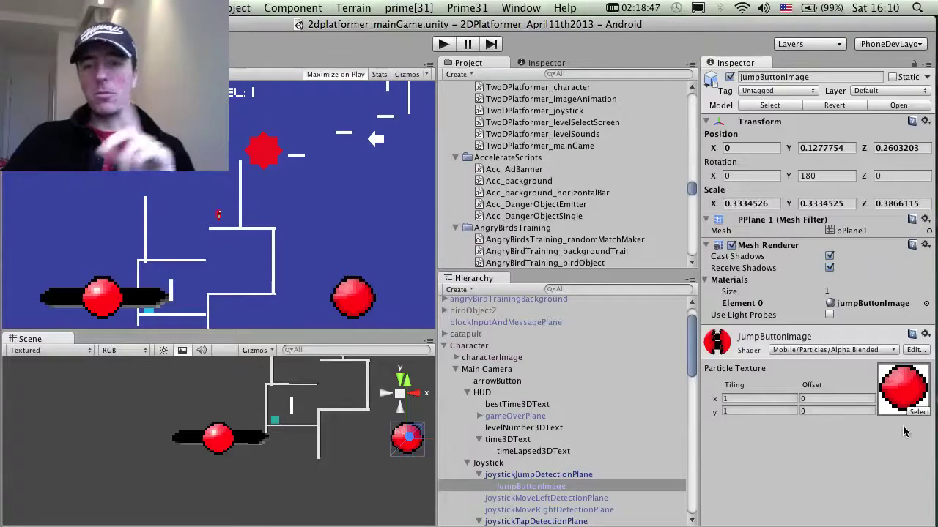
Step: Select jumpButtonImage2 and keep it an Advanced texture type with Generate Mip Maps off
click(890, 386)
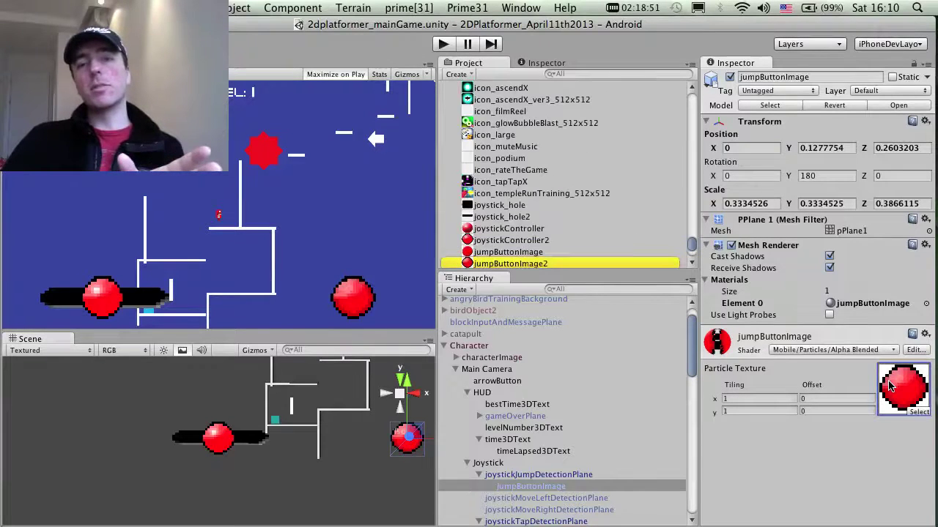
click(560, 261)
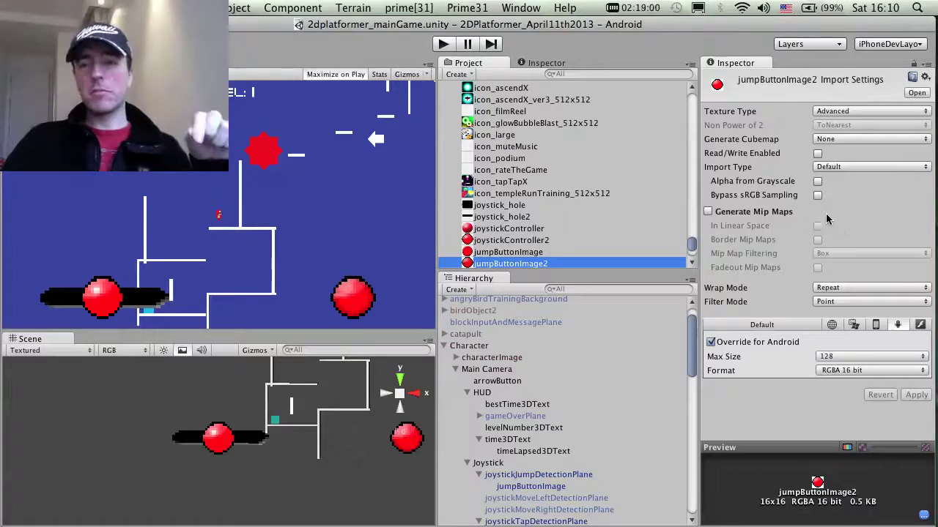
click(858, 113)
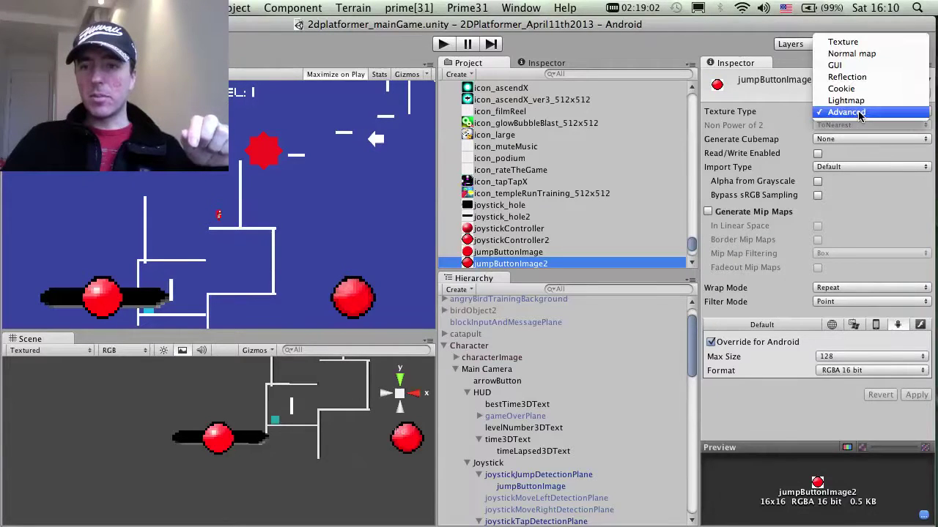
click(846, 113)
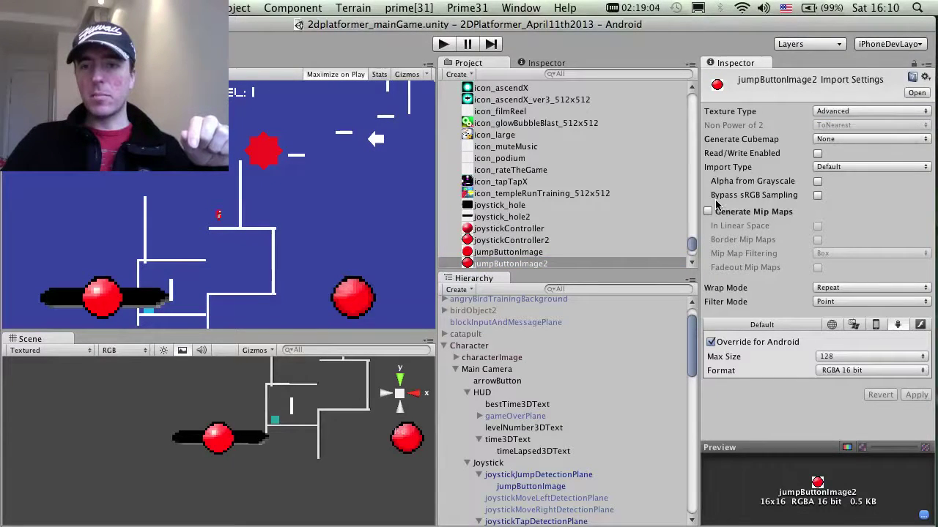
click(708, 212)
click(708, 212)
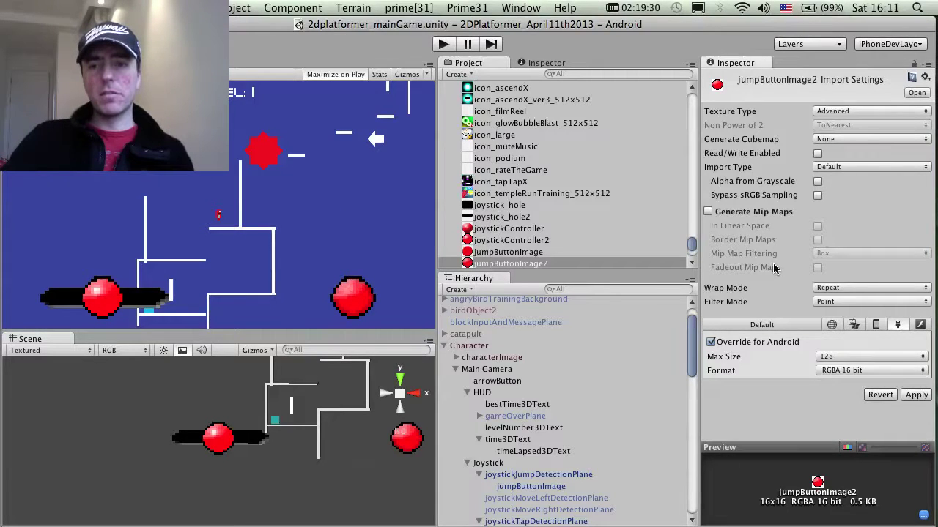
click(725, 348)
click(725, 347)
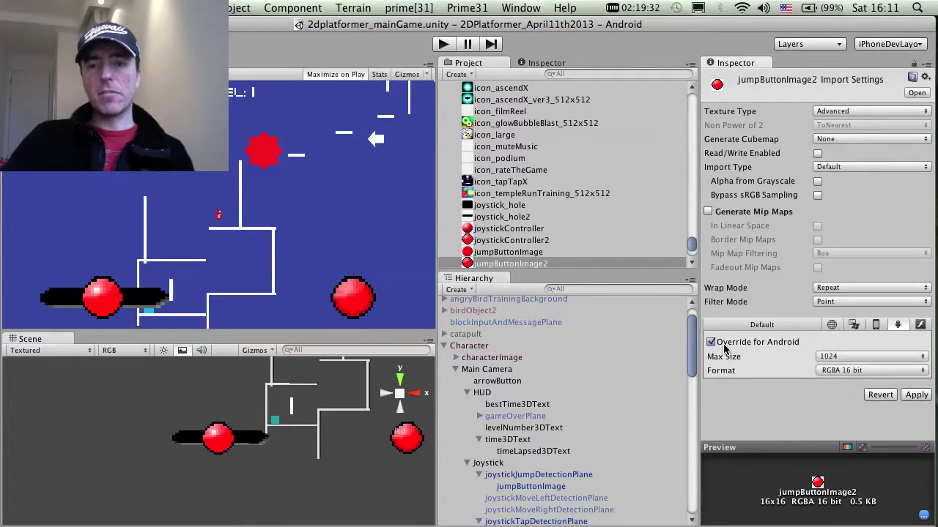
click(830, 358)
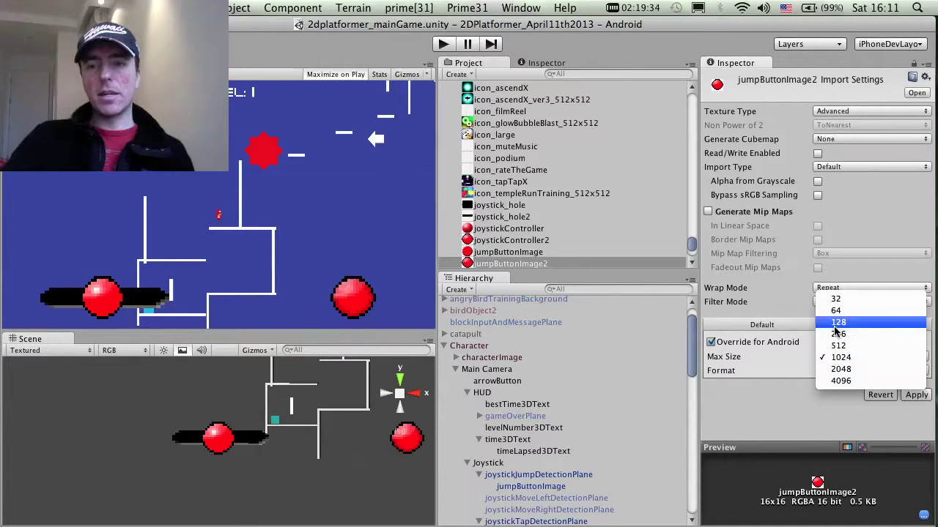
click(837, 334)
click(866, 371)
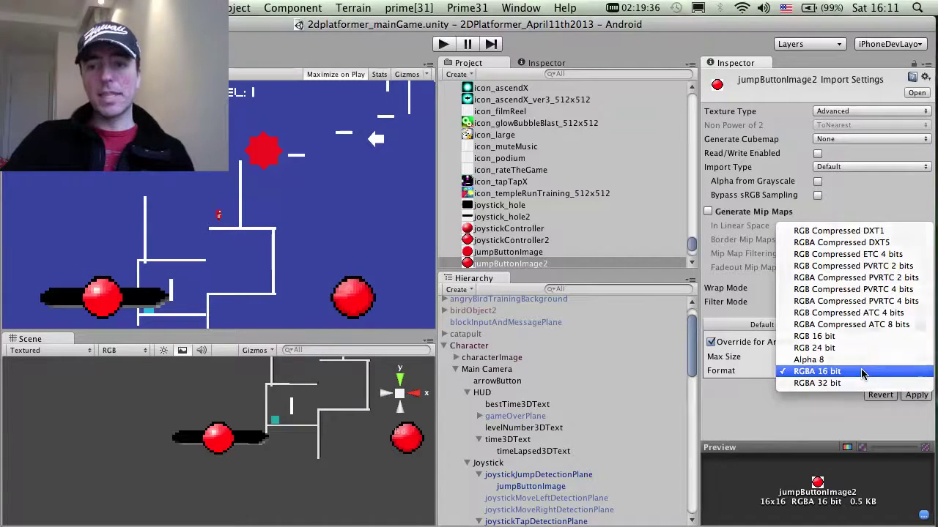
click(866, 372)
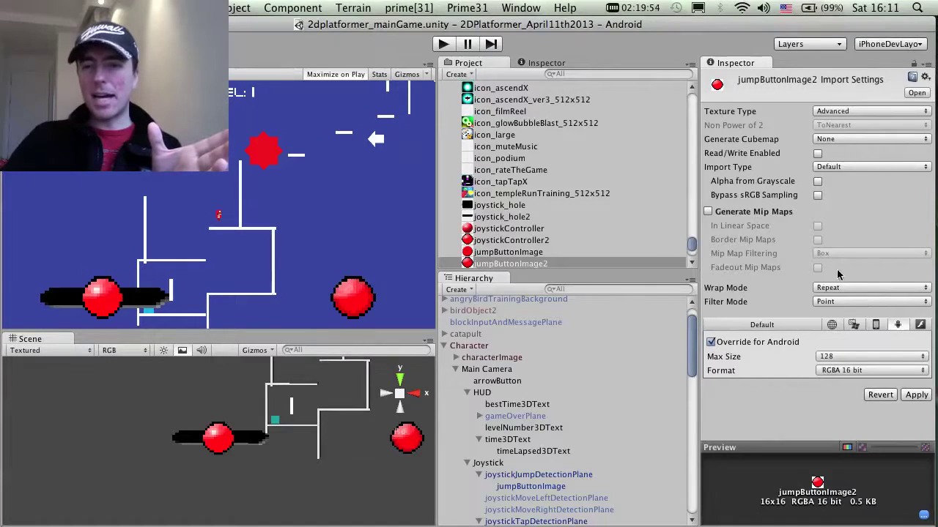
Step: Keep Point filtering and a 128 max size on jumpButtonImage2, then apply the import settings
click(841, 307)
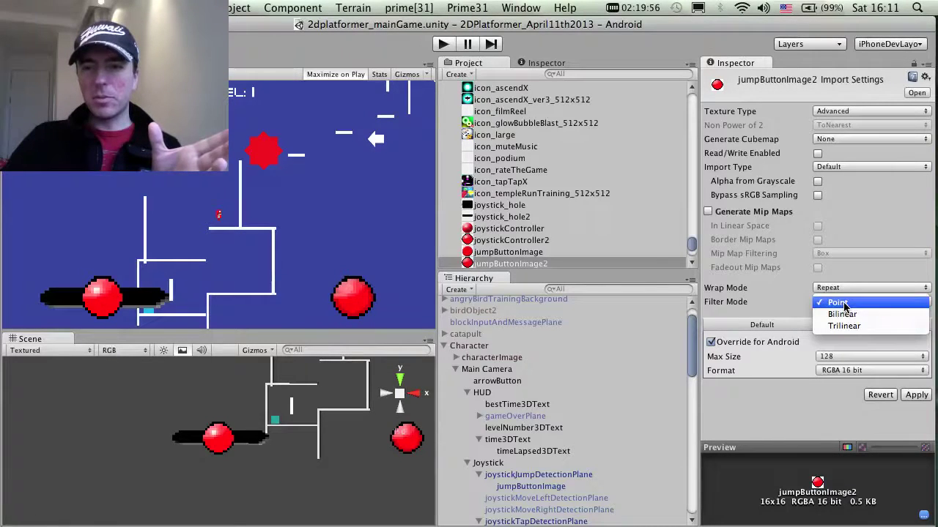
click(840, 305)
click(841, 306)
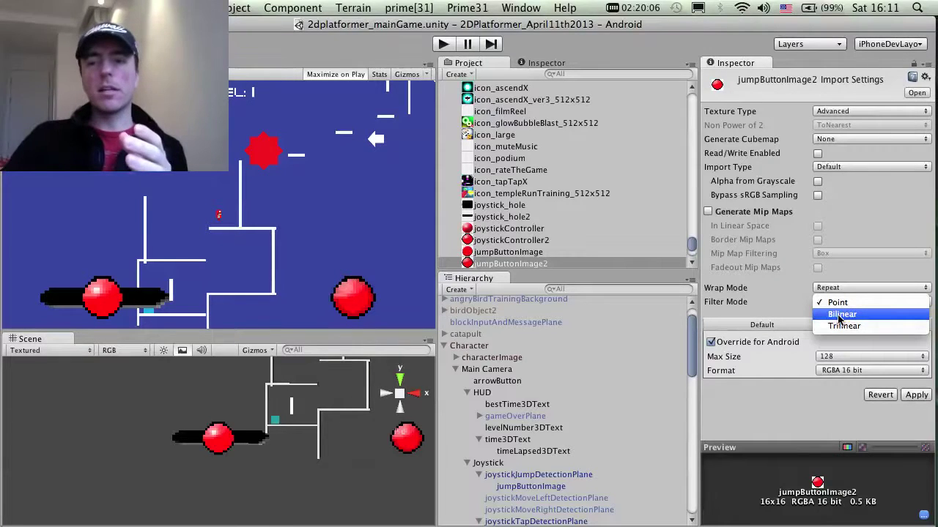
click(838, 302)
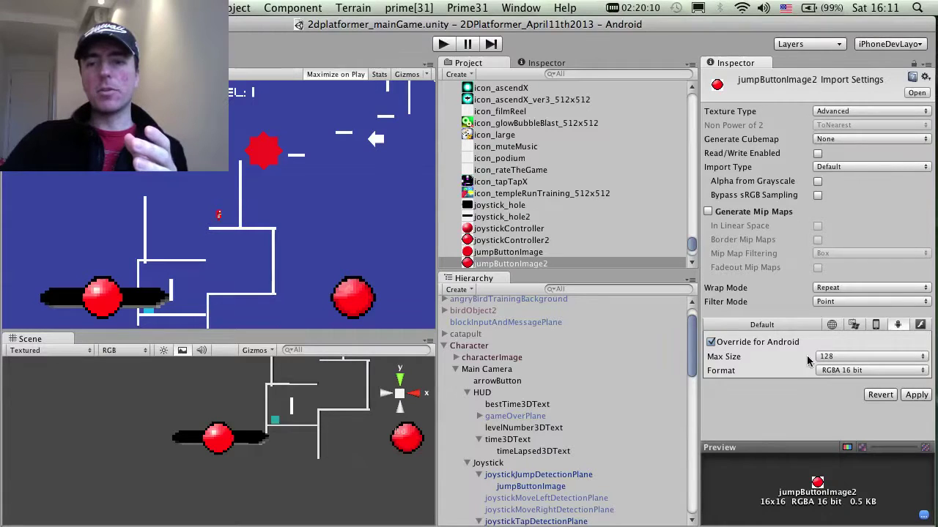
click(836, 357)
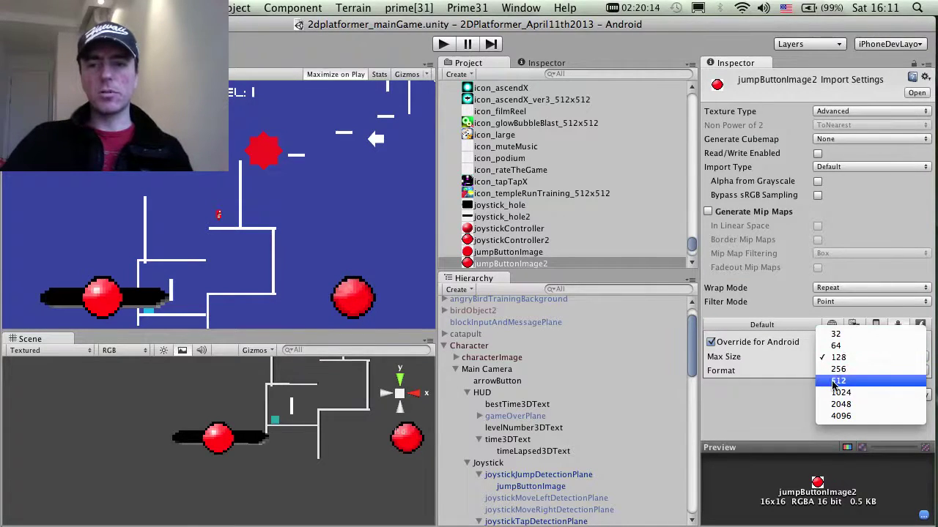
click(928, 399)
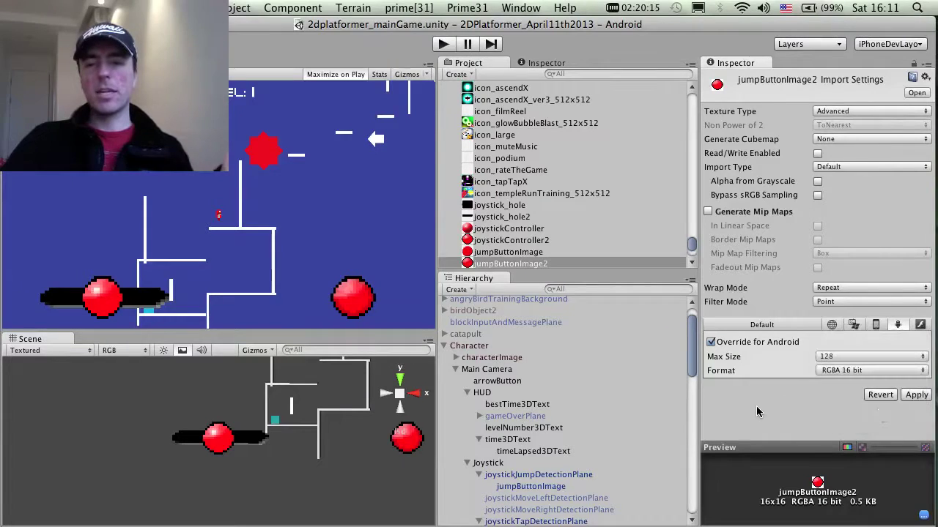
click(915, 396)
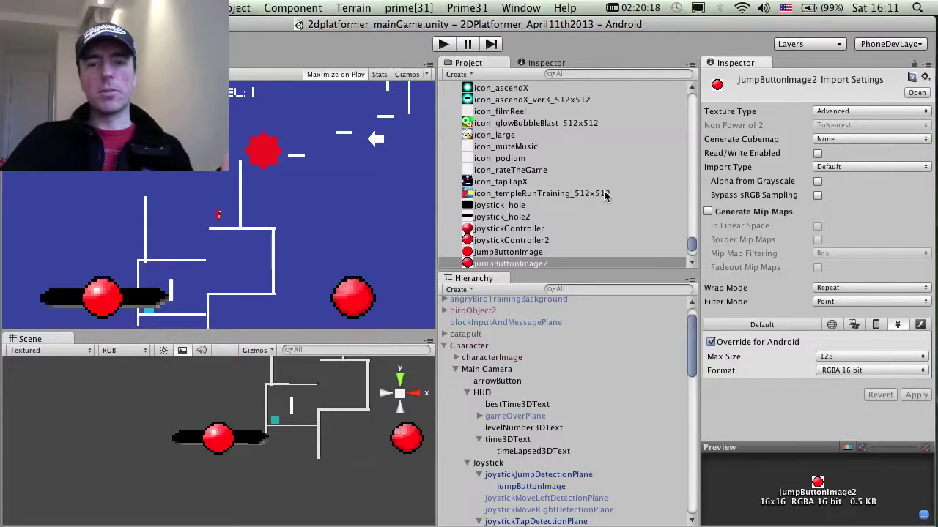
scroll(577, 231, down, 3)
scroll(577, 231, down, 5)
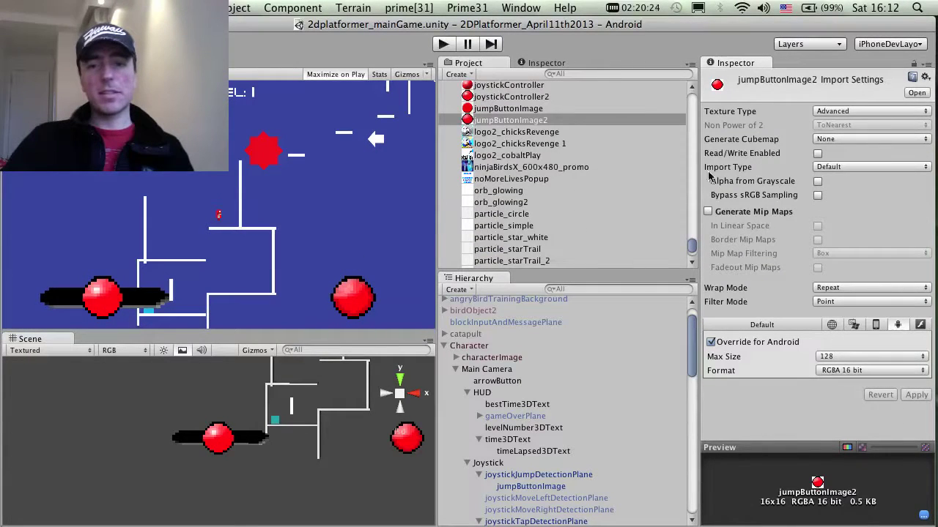
scroll(564, 405, down, 5)
scroll(564, 405, up, 5)
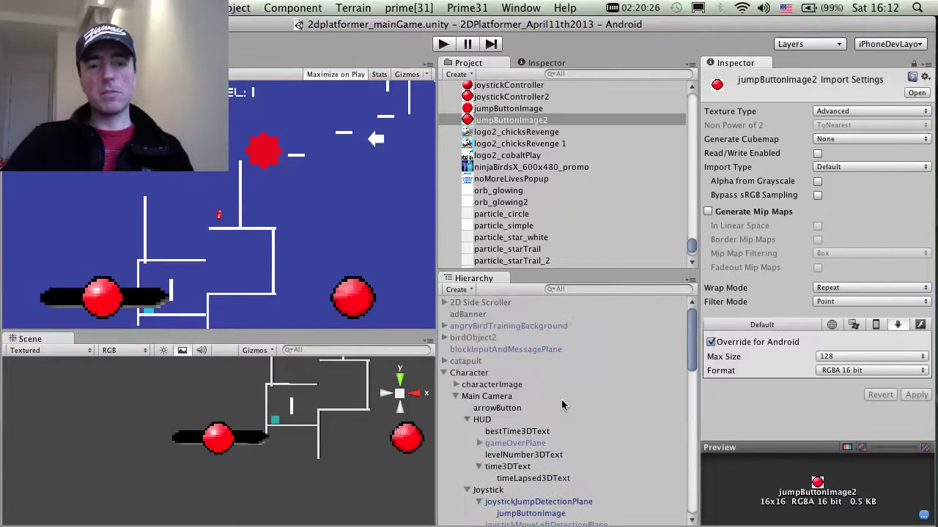